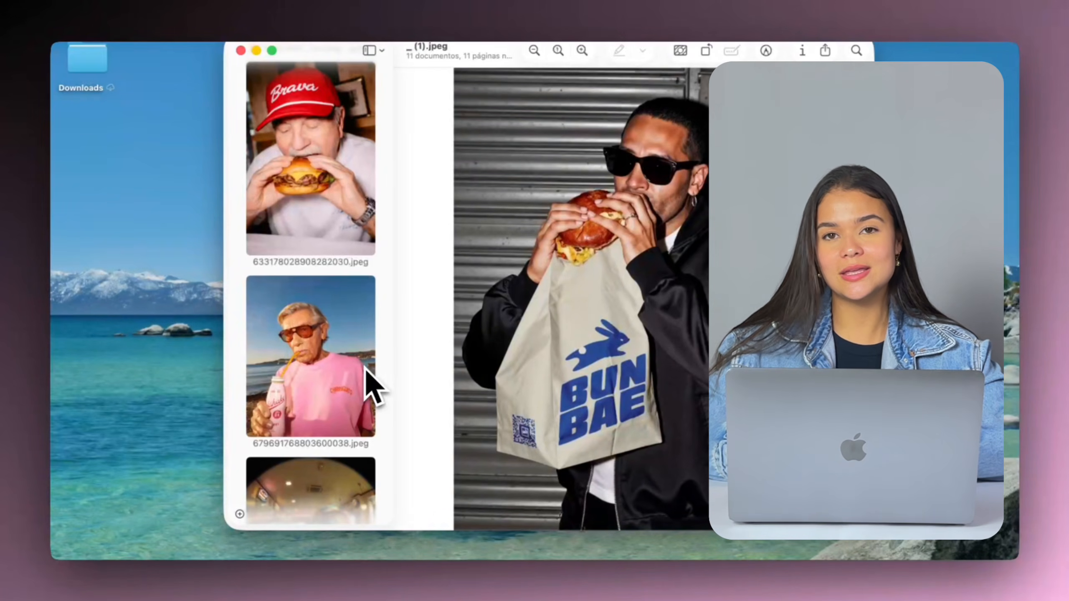
Look through the burger reference photos in the image collection.
scroll(363, 367, "down", 15)
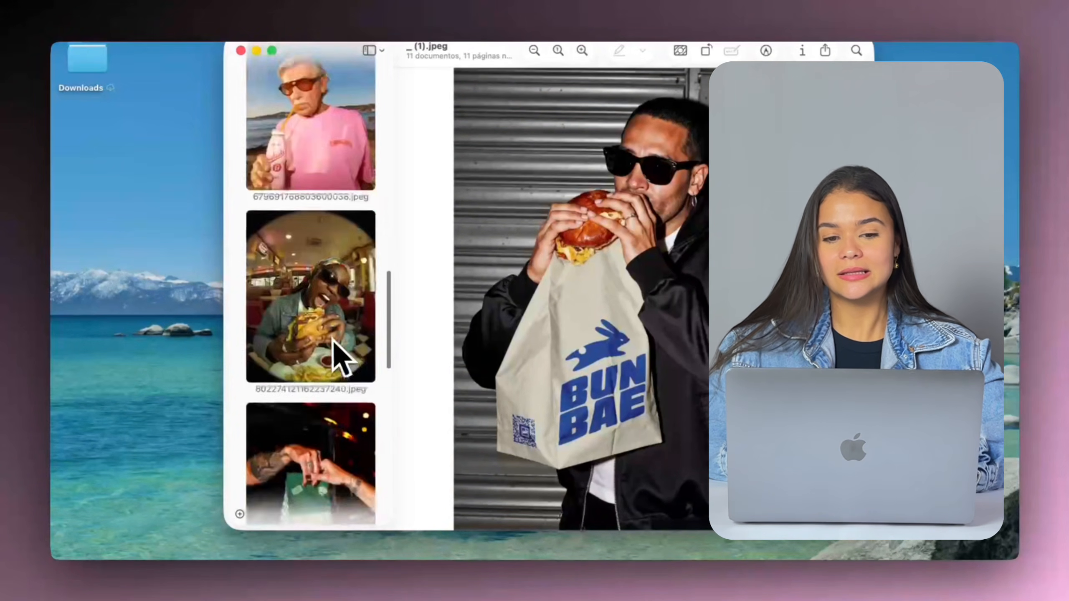
scroll(314, 379, "down", 15)
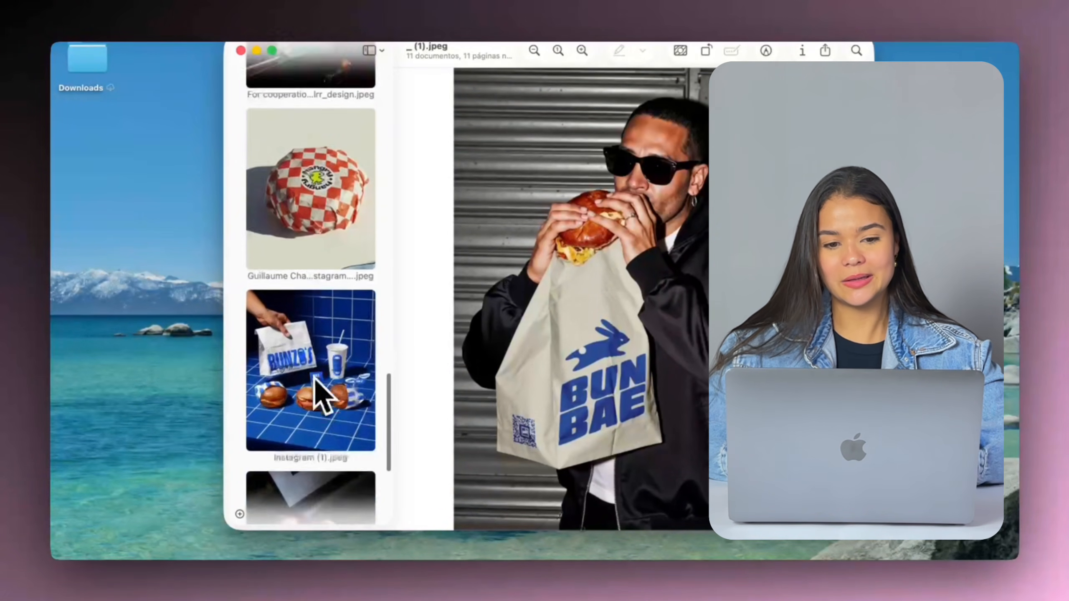
scroll(322, 395, "up", 20)
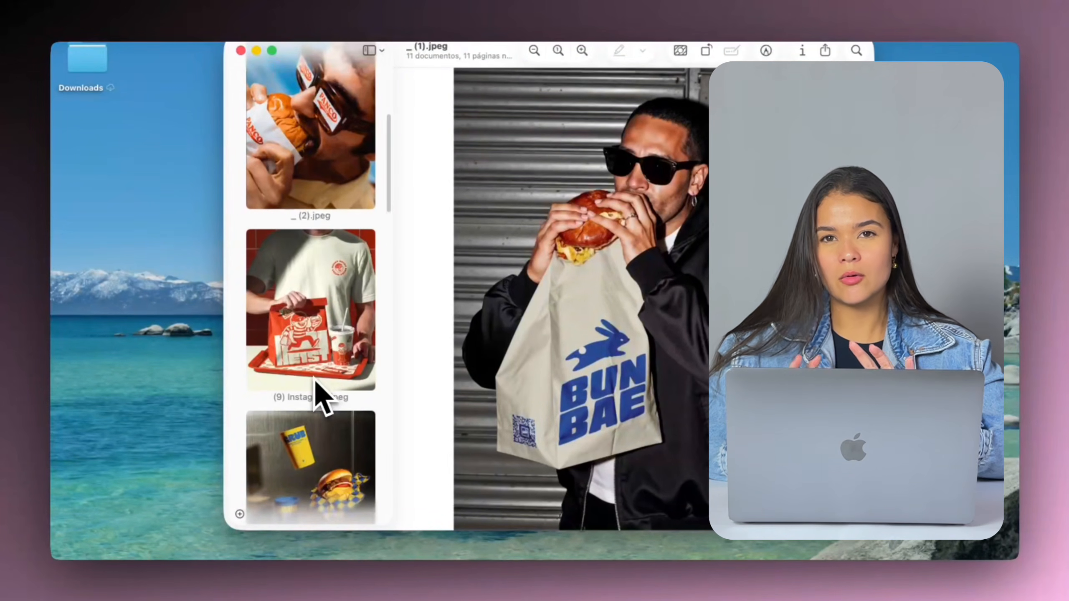
scroll(316, 379, "up", 5)
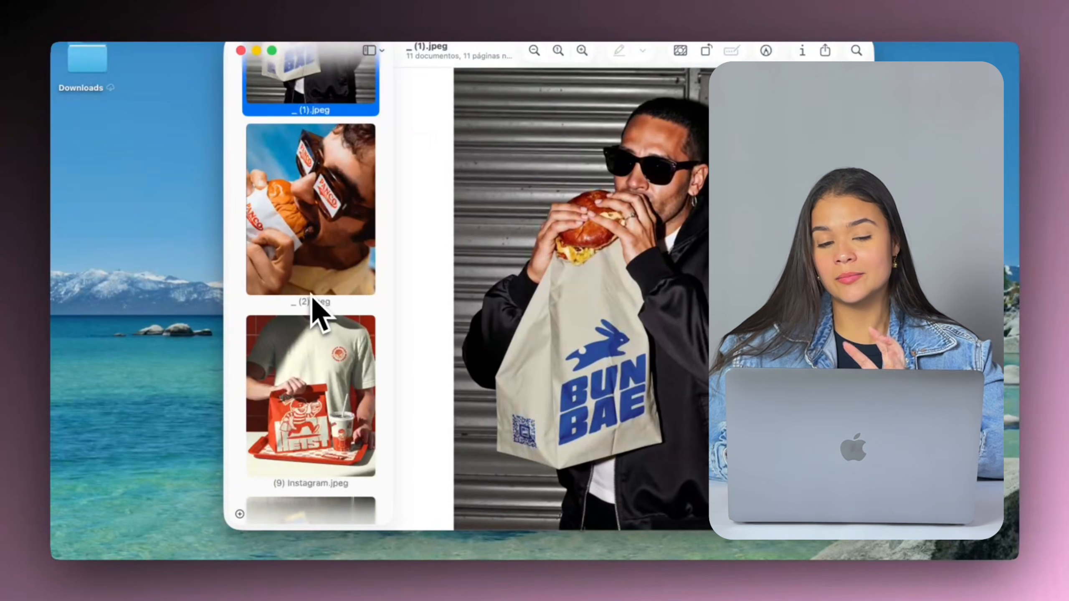
scroll(316, 311, "down", 3)
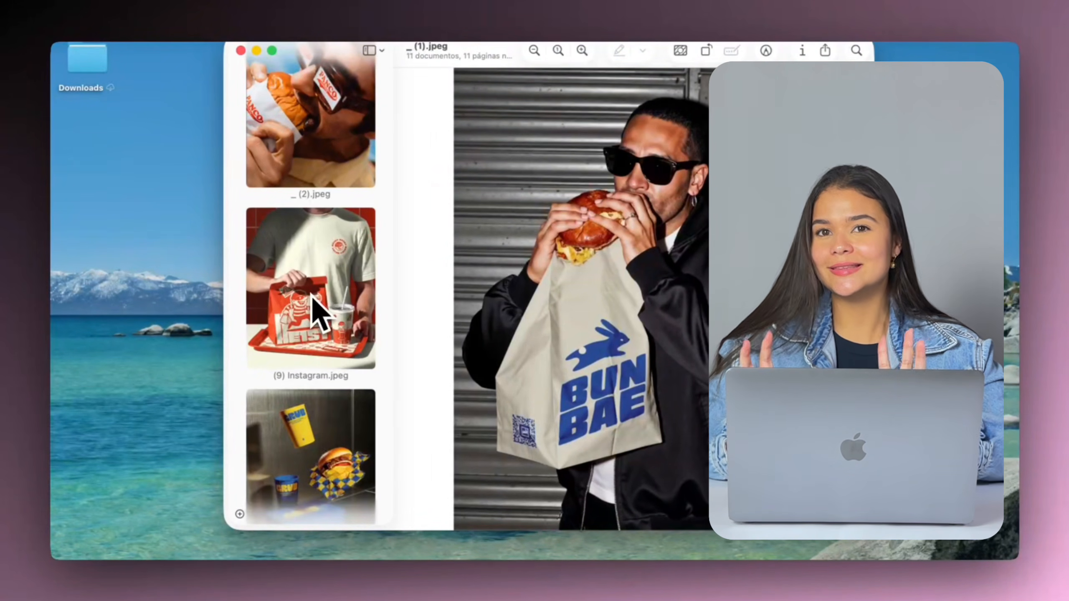
scroll(313, 298, "down", 2)
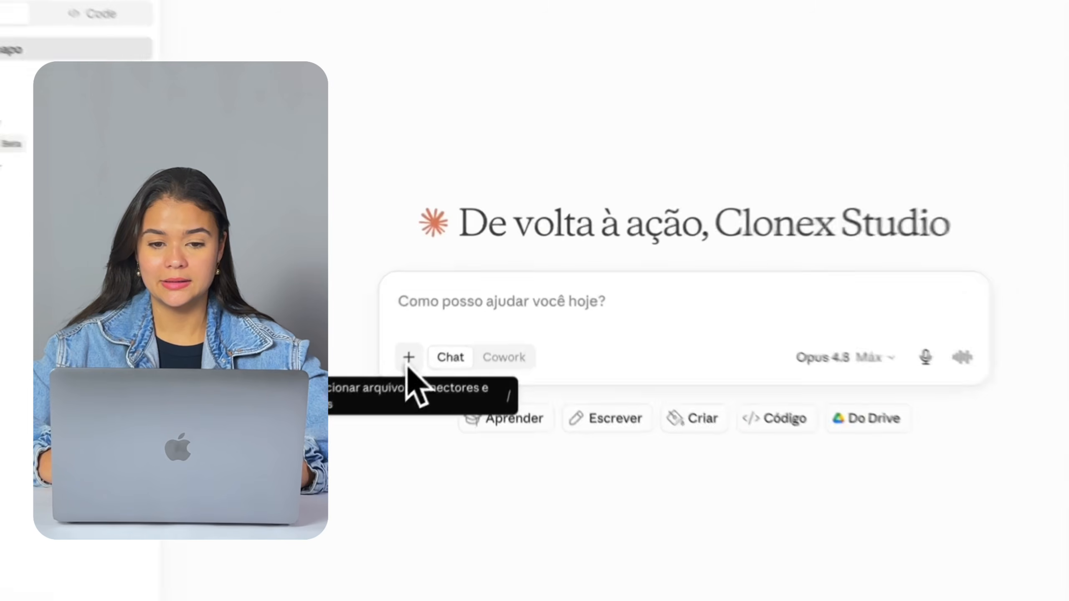
Attach all images from the Referencias folder and request extraction of their visual style, light, angles and texture for a hamburgueria photo shoot.
left_click(405, 358)
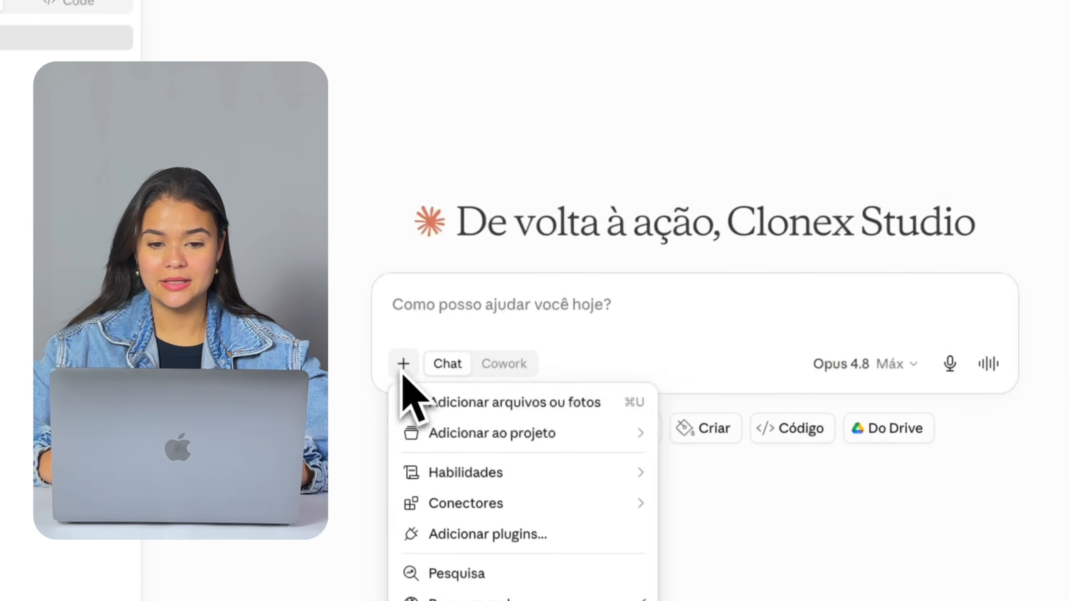
left_click(435, 402)
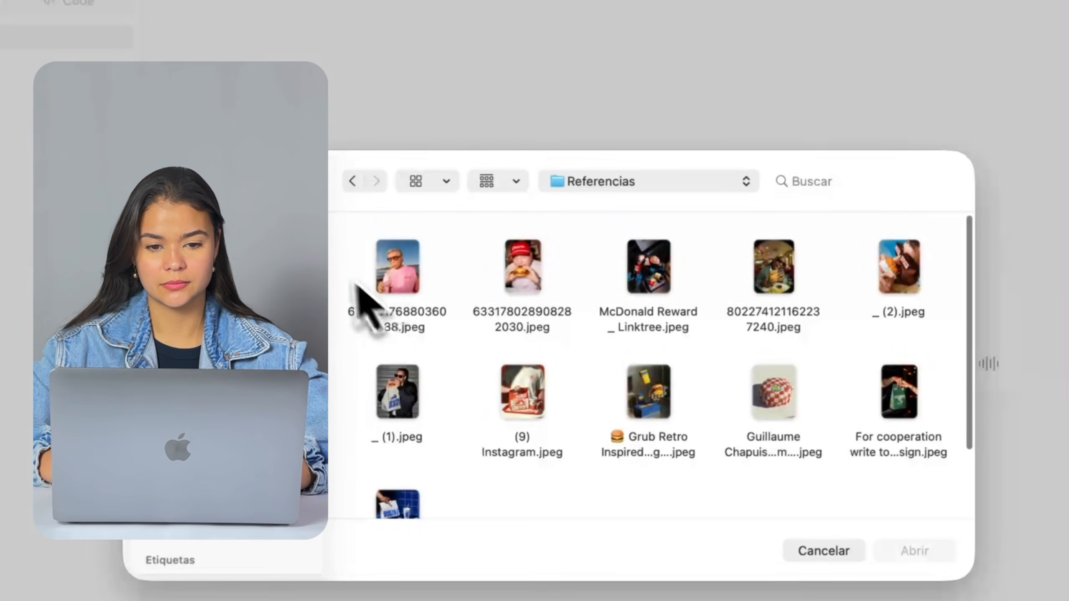
left_click_drag(353, 251, 965, 537)
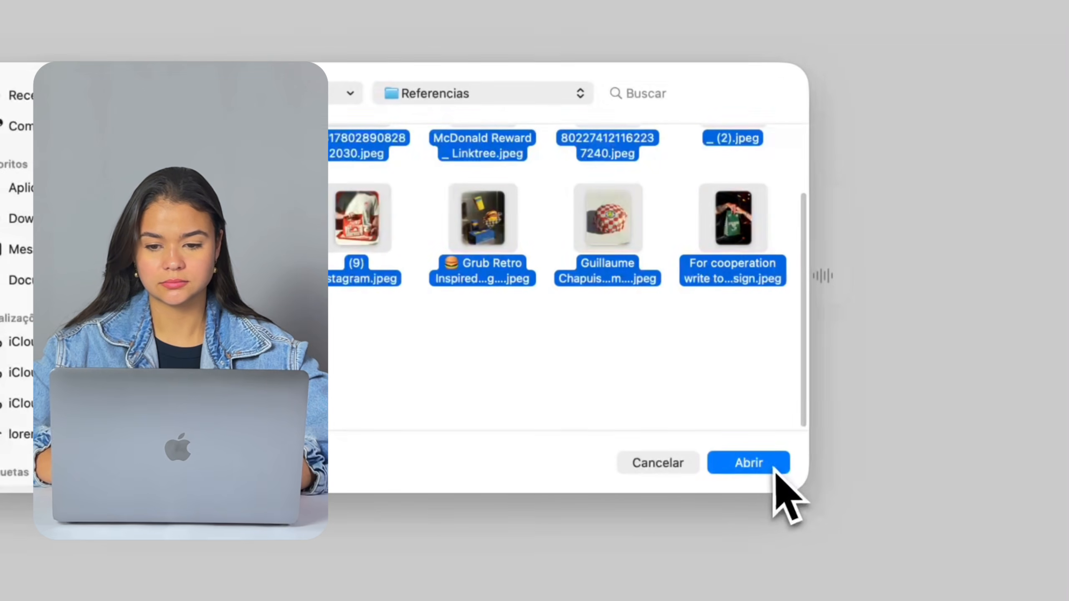
left_click(773, 473)
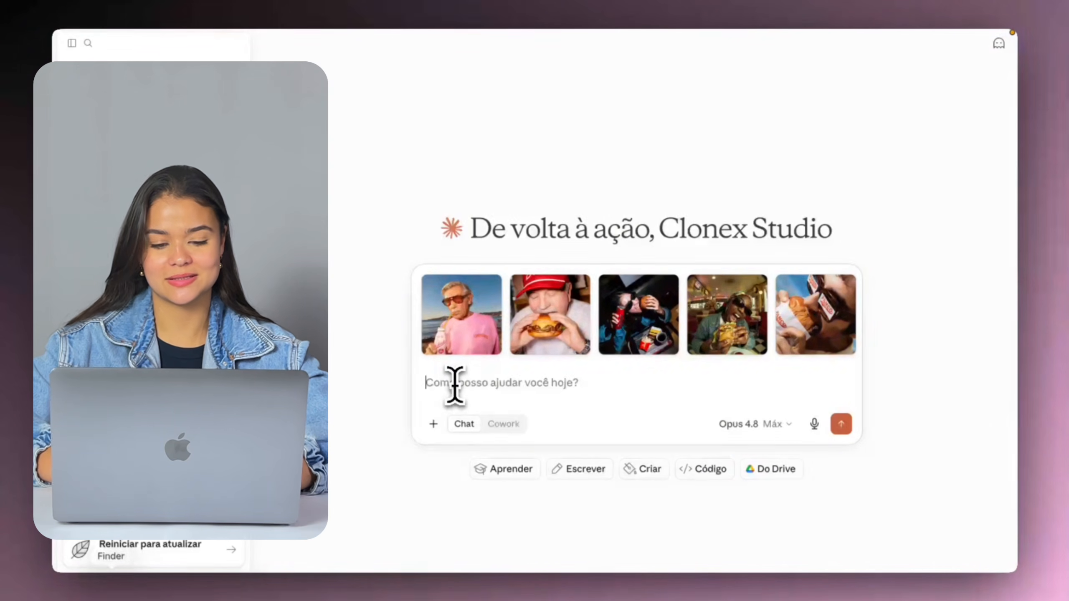
type("Preciso que você extraia o estilo visual dessas imagens")
left_click(841, 423)
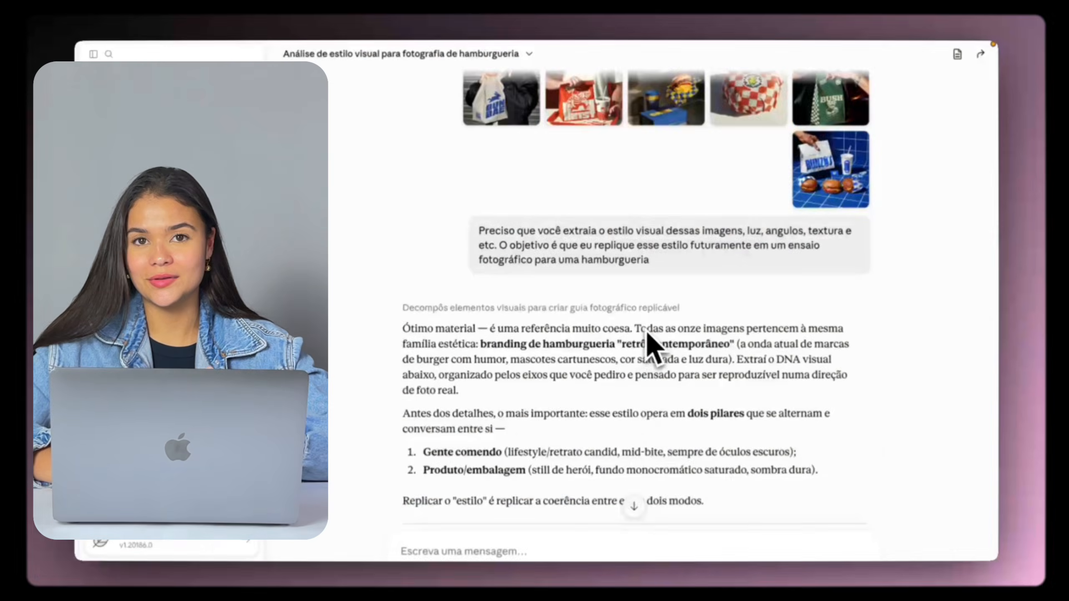
Read the style analysis of the references, covering light, angles, texture, color, styling and the replicable kit.
scroll(650, 345, "down", 5)
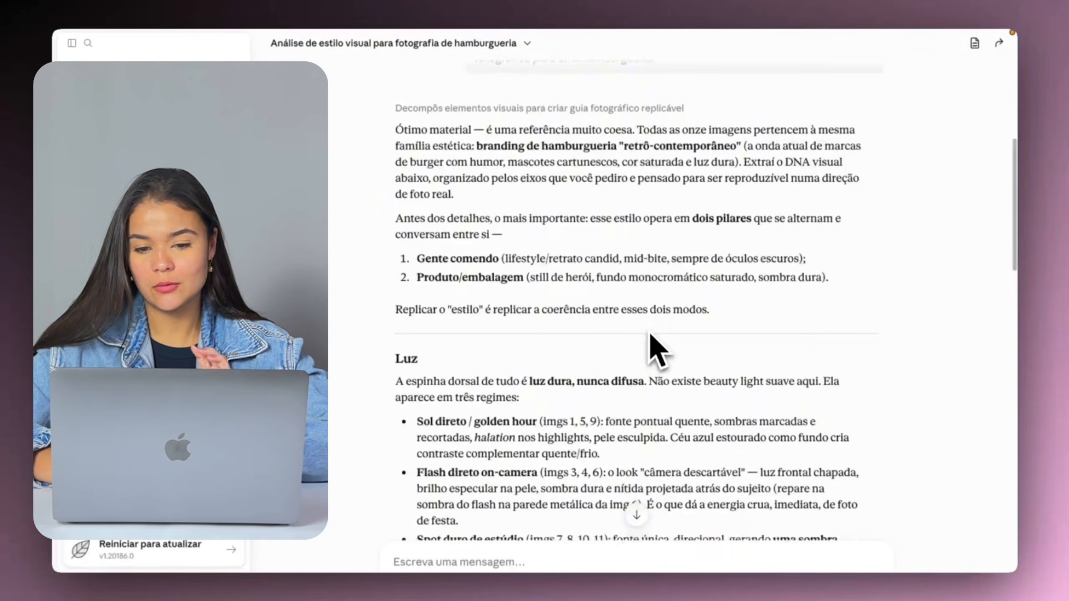
scroll(656, 349, "down", 3)
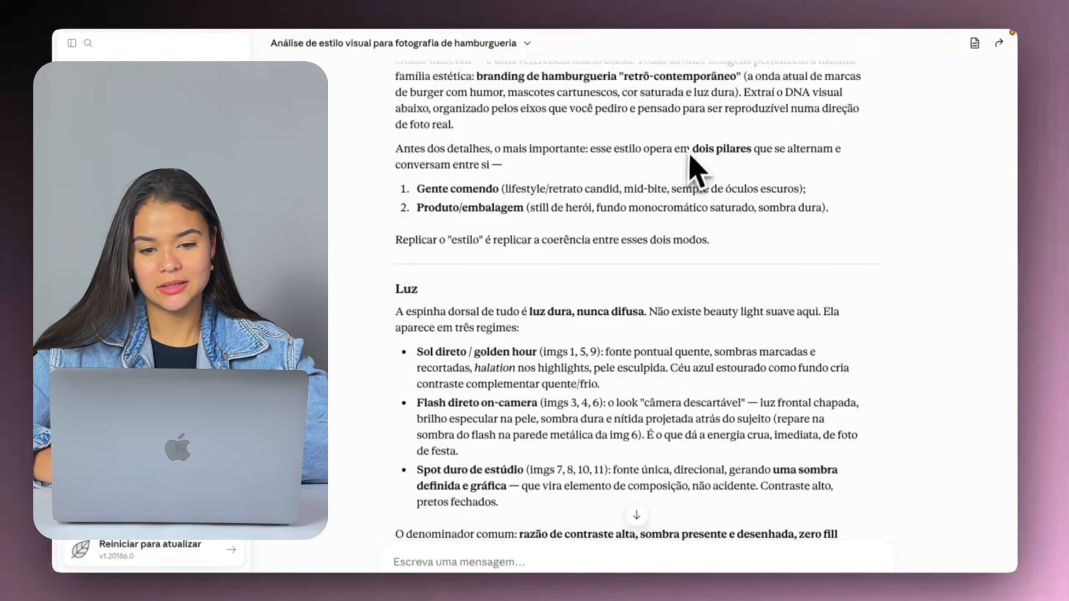
scroll(691, 167, "down", 5)
scroll(605, 366, "down", 3)
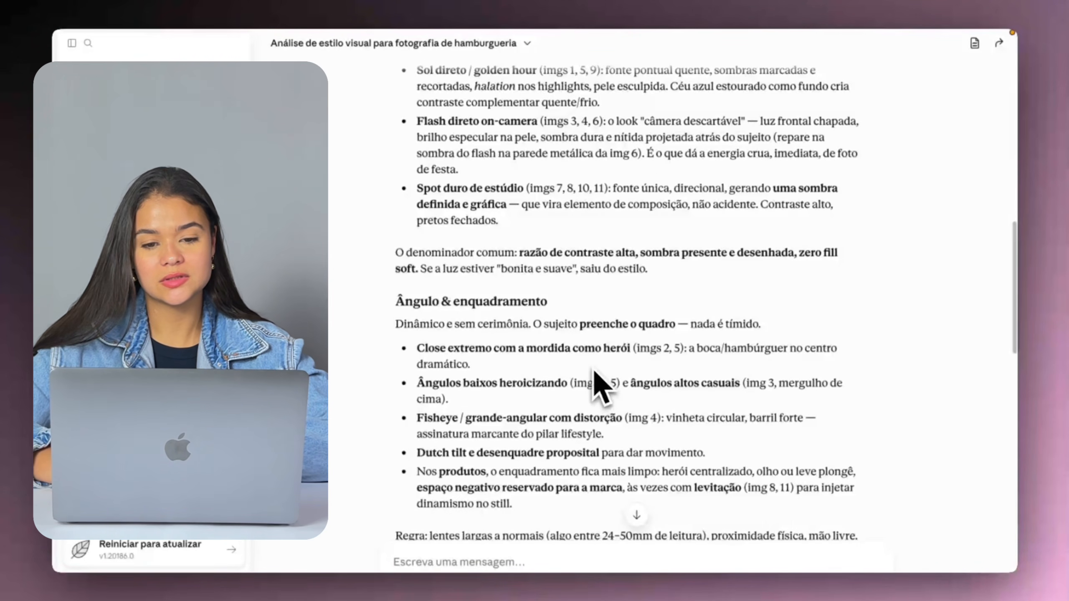
scroll(595, 371, "down", 8)
scroll(595, 370, "down", 14)
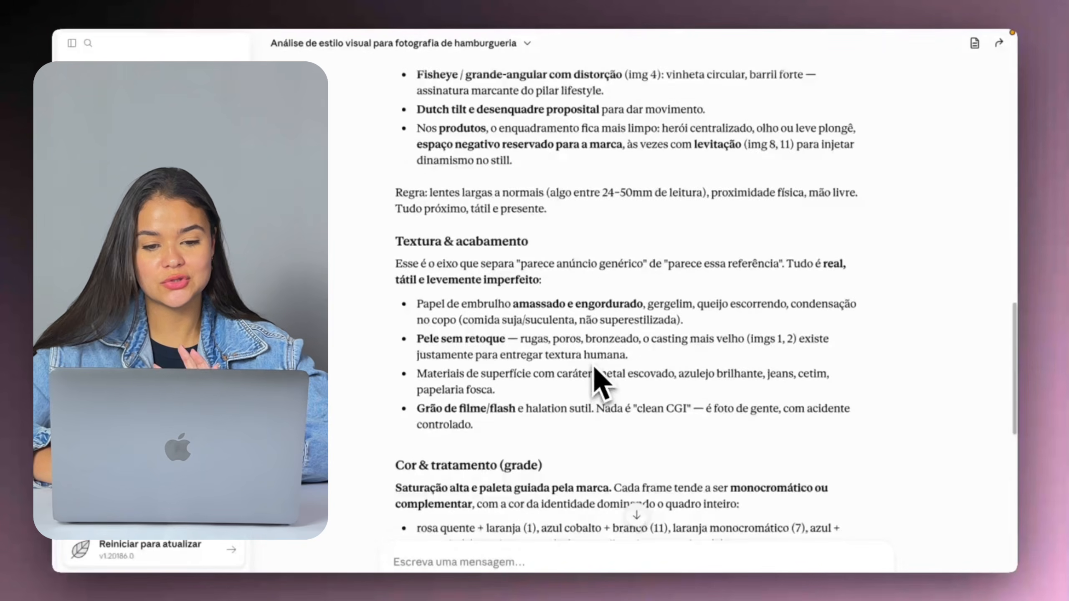
scroll(596, 361, "down", 15)
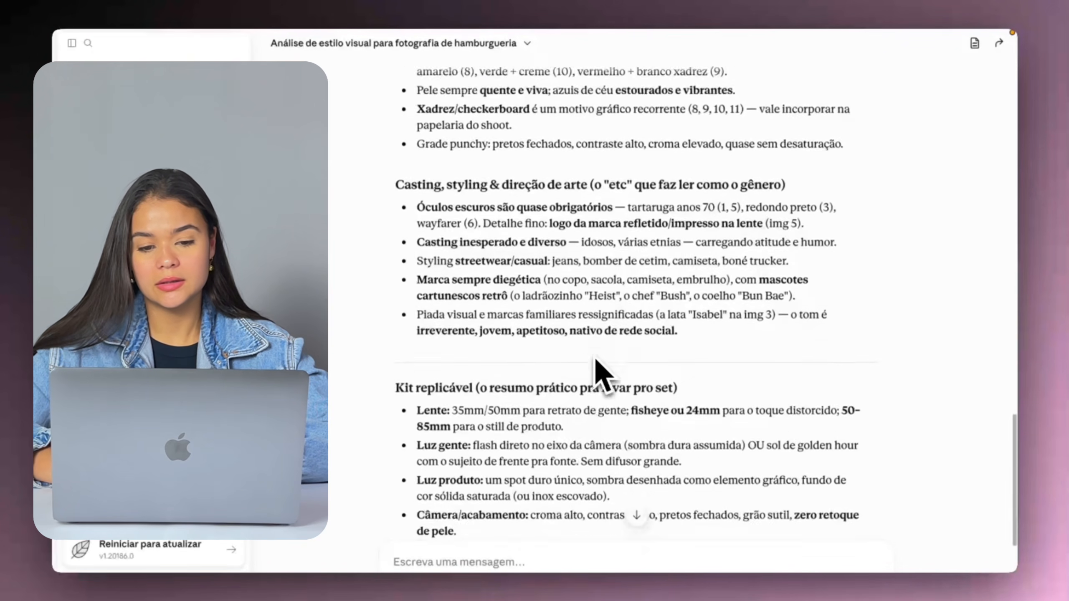
scroll(596, 358, "down", 4)
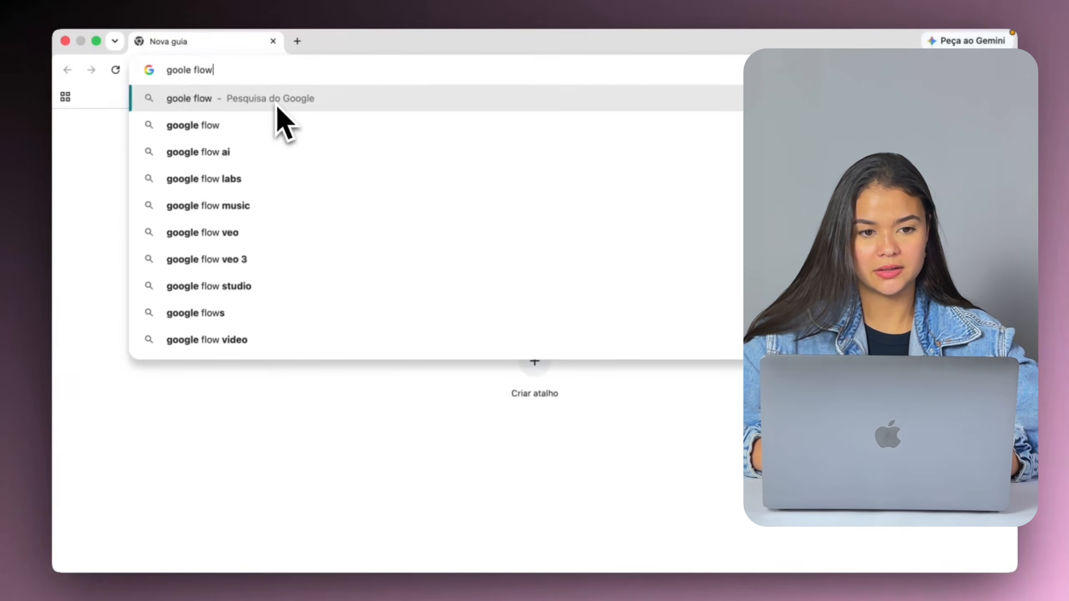
Switch to the browser, find Google Flow through a web search for "google flow" and create a new project.
left_click(194, 125)
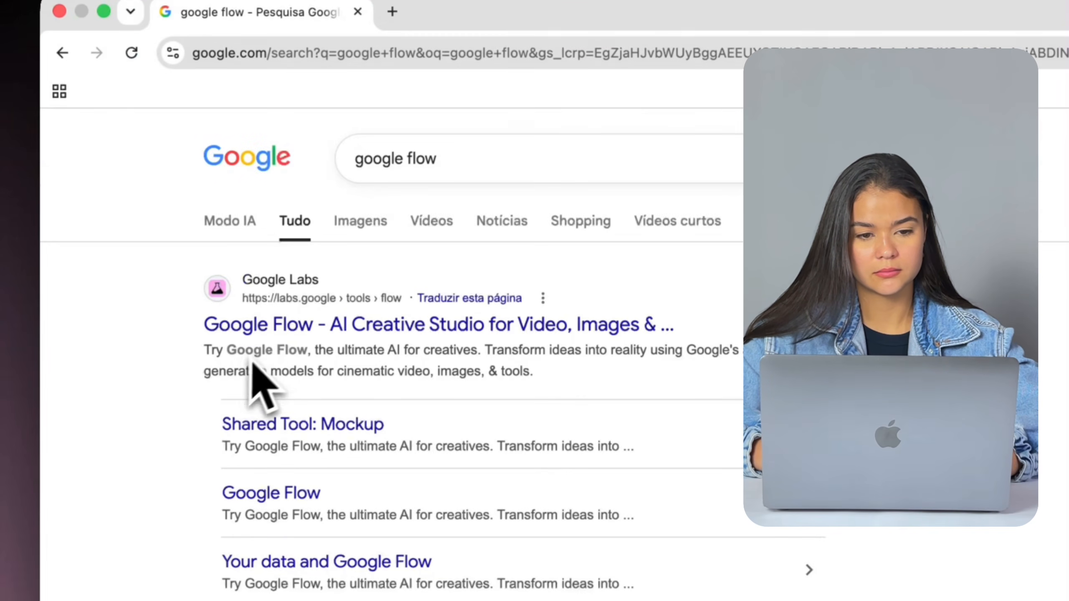
left_click(205, 264)
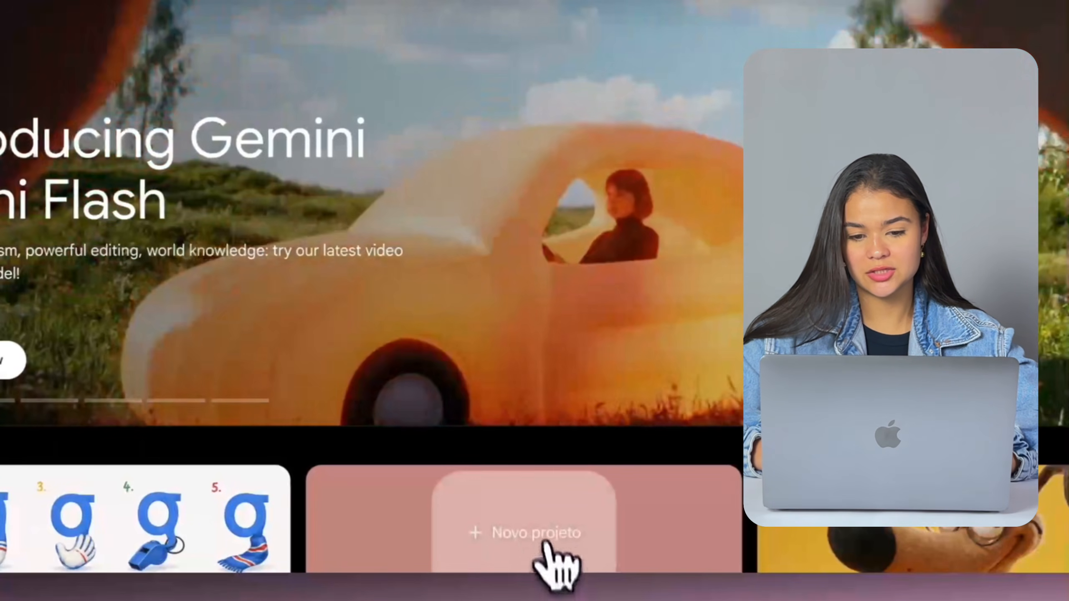
left_click(534, 509)
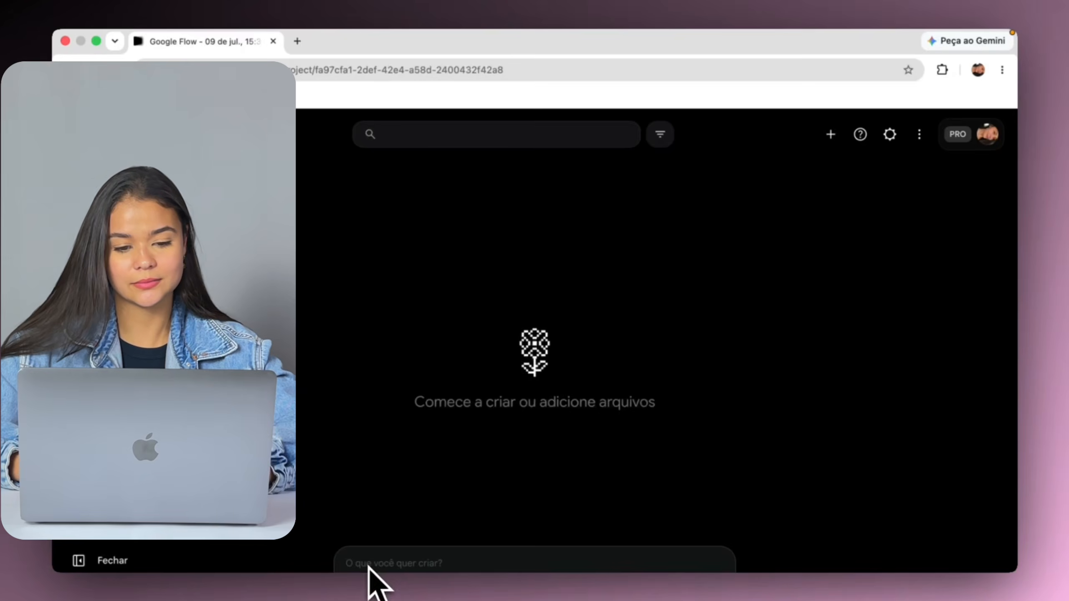
Upload all logo and packaging images from the Produto folder to the Google Flow project.
left_click(353, 588)
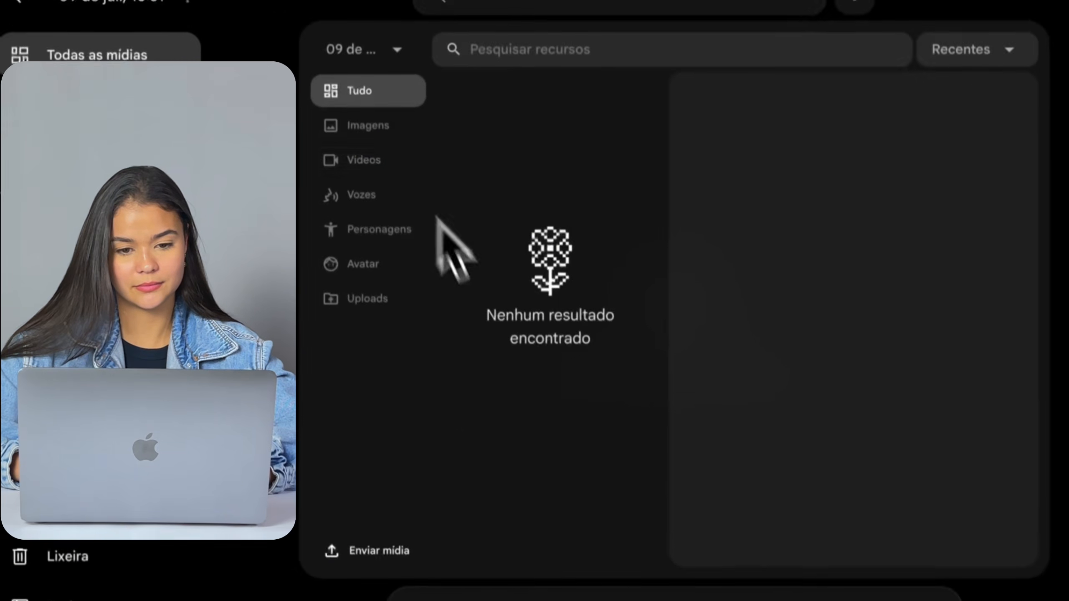
left_click(294, 539)
double_click(341, 291)
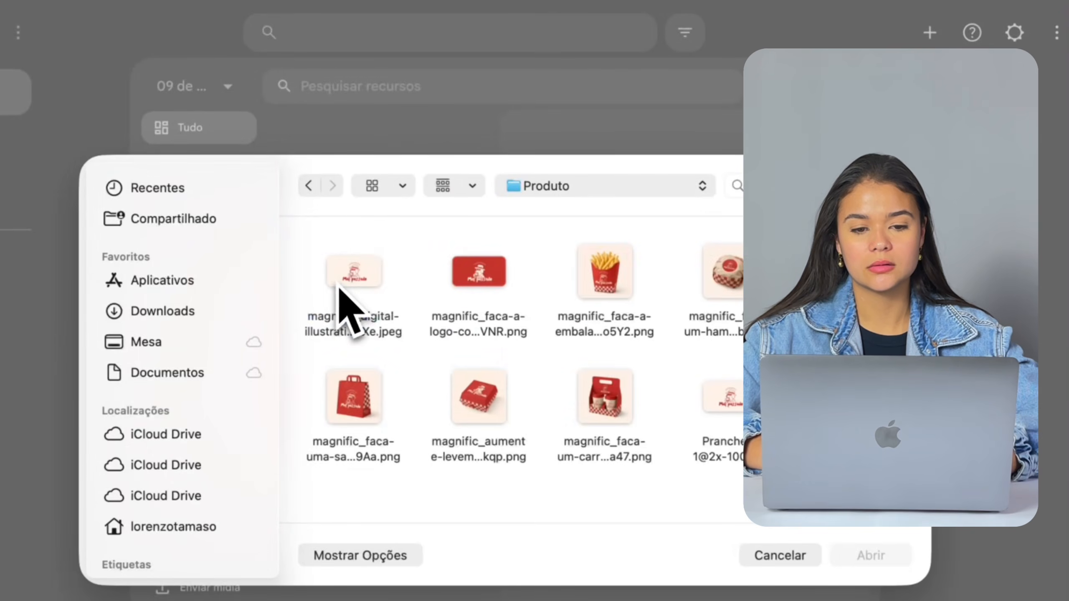
left_click(332, 287)
key("super+a")
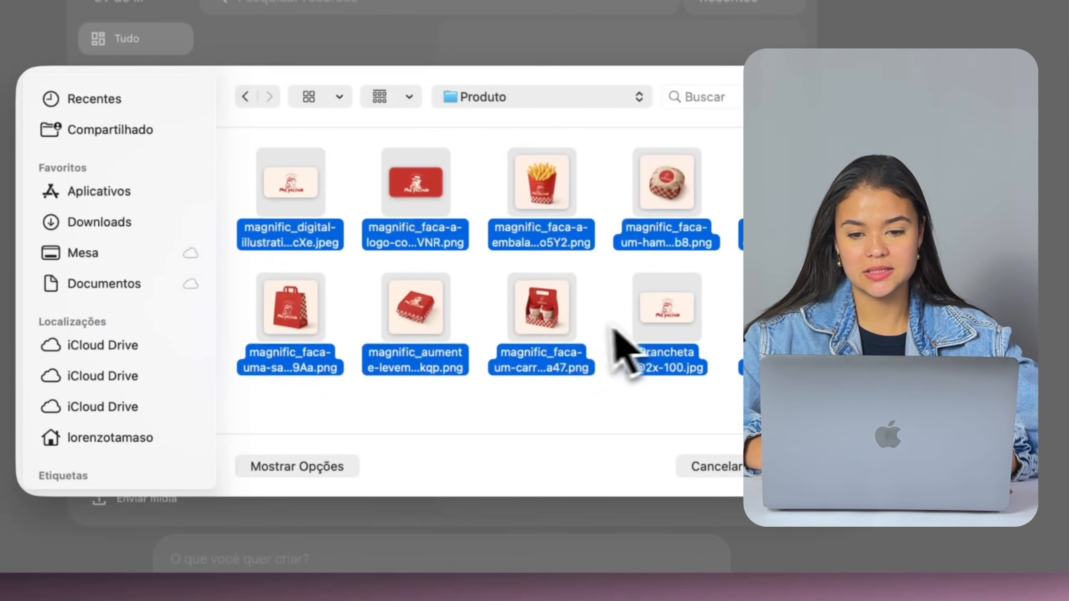
key("Return")
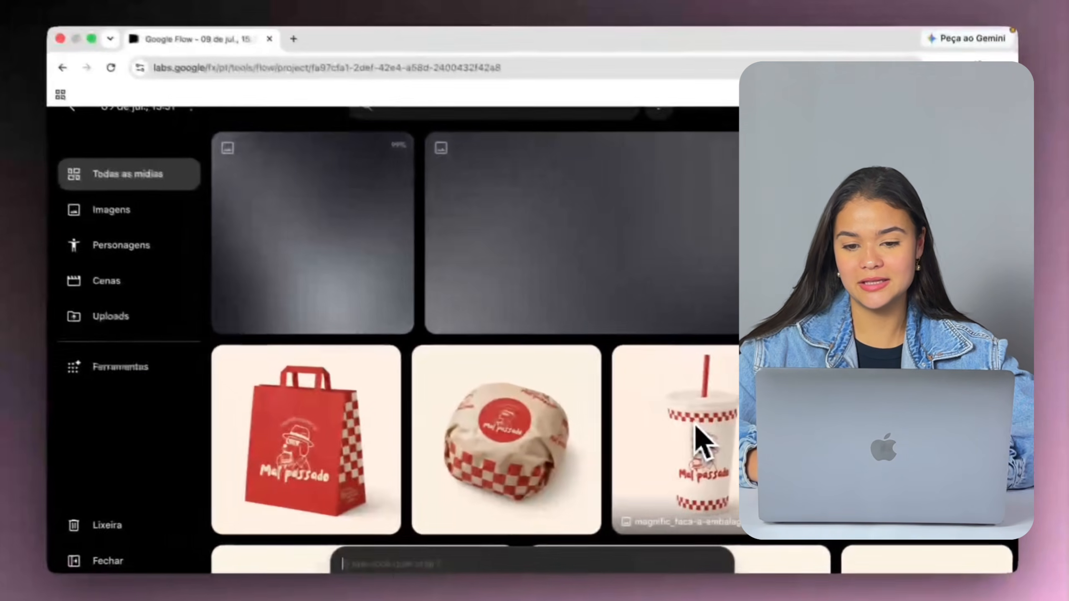
scroll(605, 403, "down", 3)
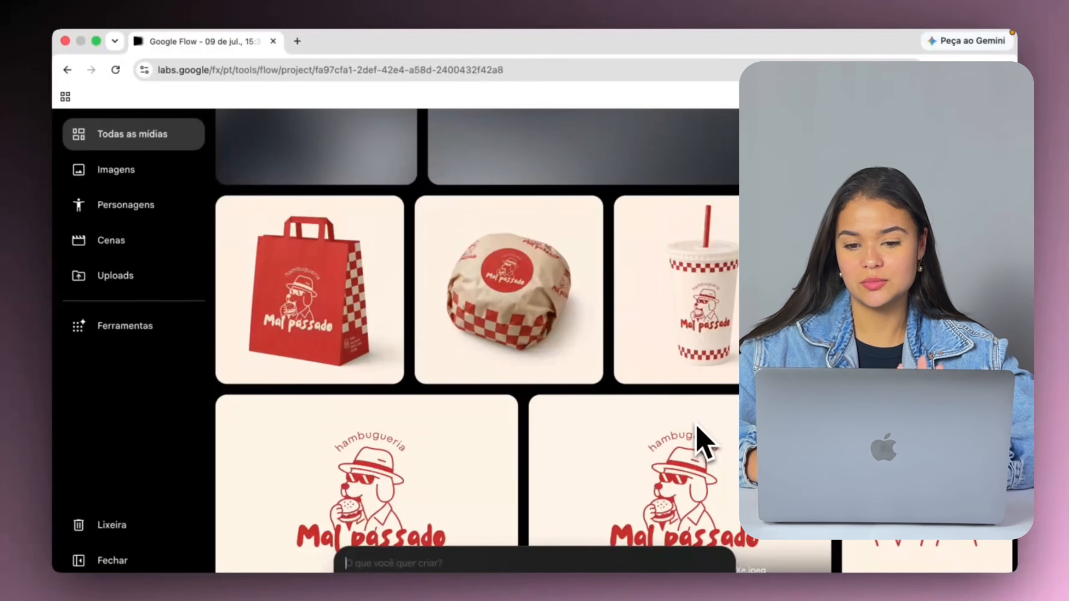
scroll(696, 427, "up", 3)
scroll(696, 427, "down", 4)
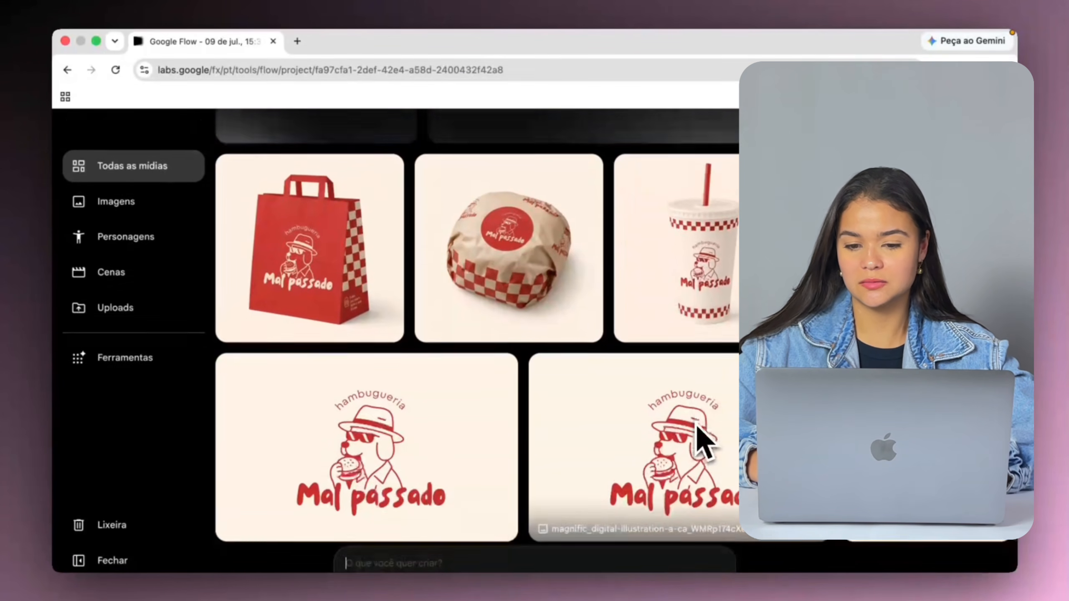
scroll(699, 438, "up", 3)
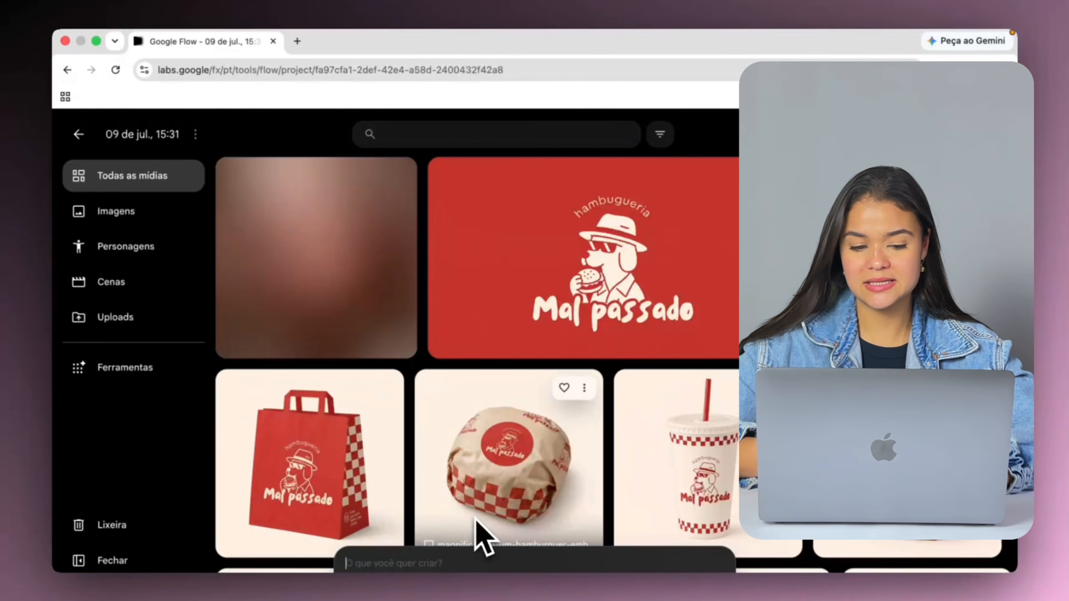
Try including the uploaded logo image with the red background as a reference in the prompt.
type("@")
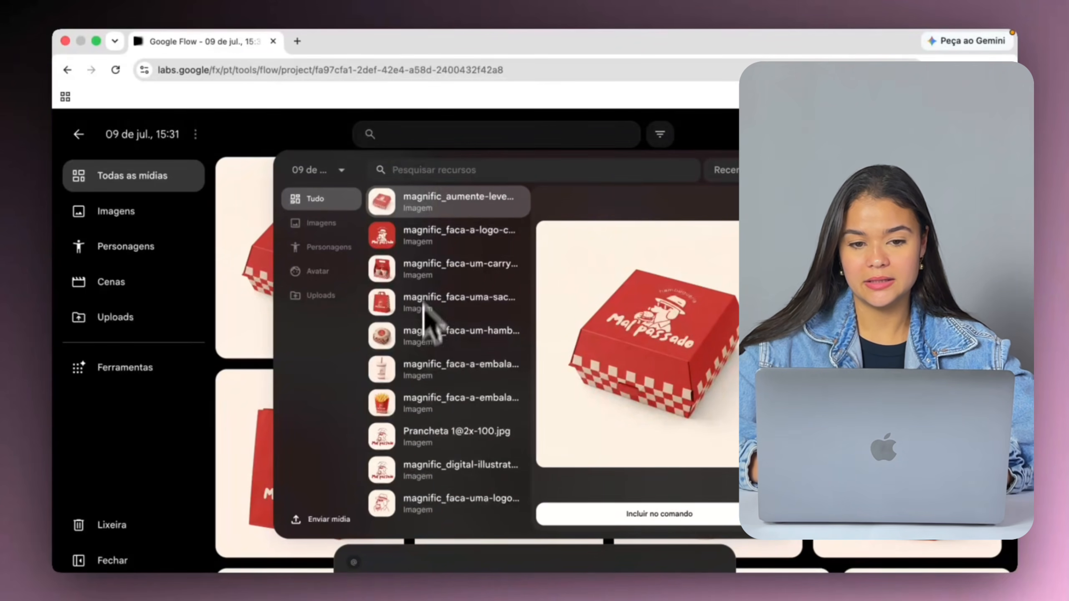
left_click(431, 238)
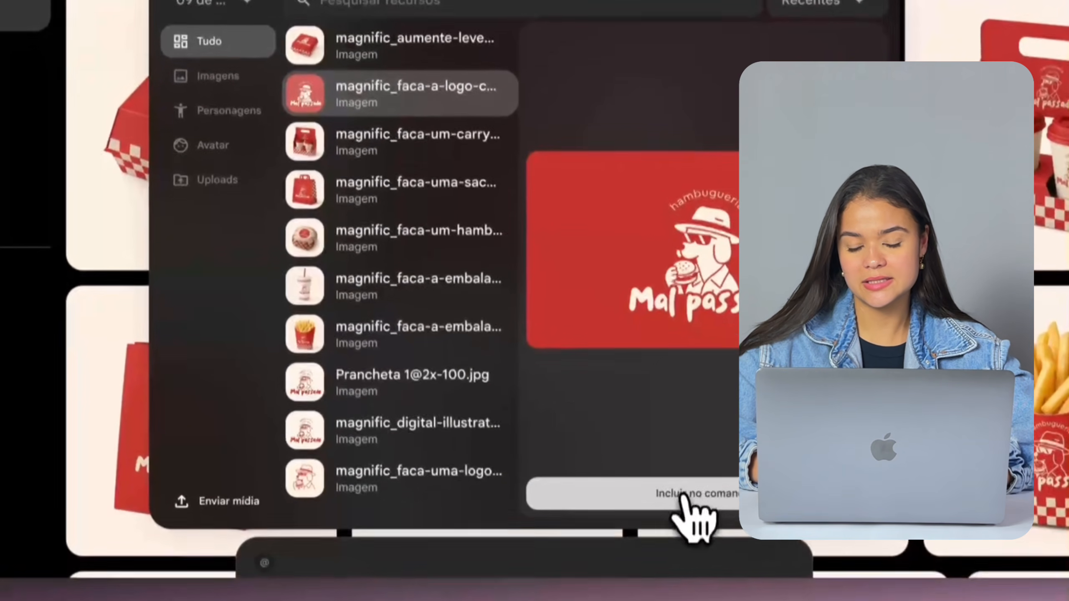
left_click(701, 495)
left_click(554, 554)
key("BackSpace")
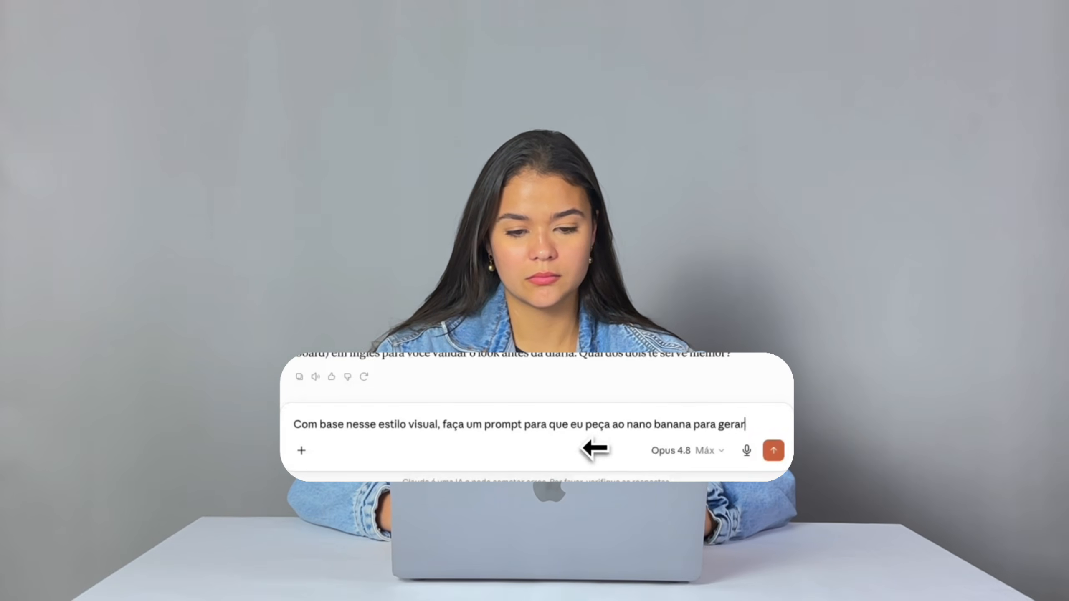
Switch to Claude and draft a request for a simple Portuguese nano banana prompt showing fries, burger packaging and soda cup floating on red and beige tiles.
type("a seguinte imagem:")
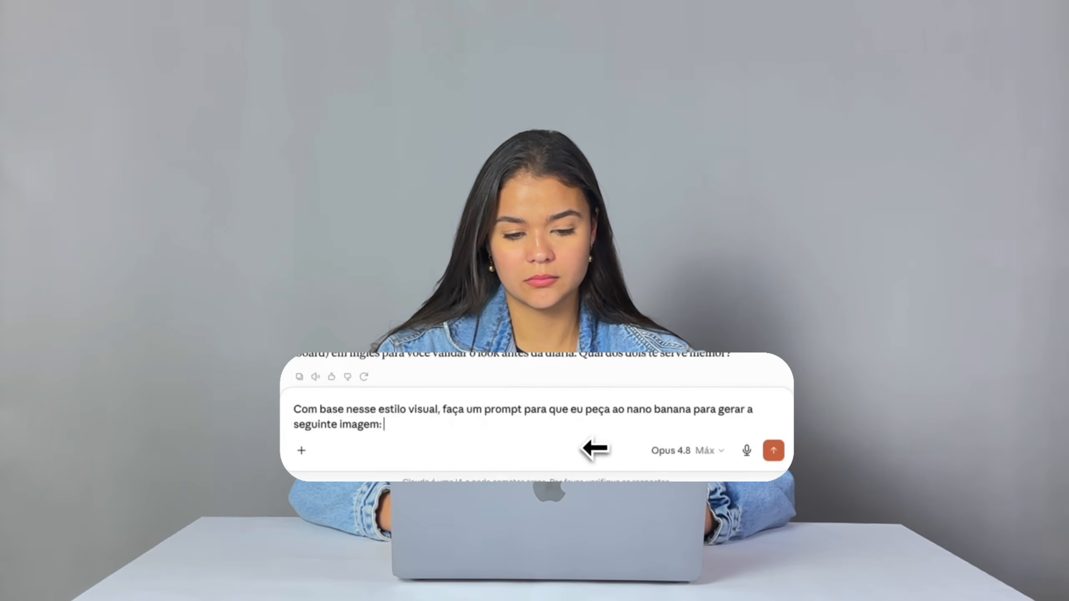
key("shift+Return")
type("Uma fotografia profissional dos produtos: batata fritas, embalagem do hambu")
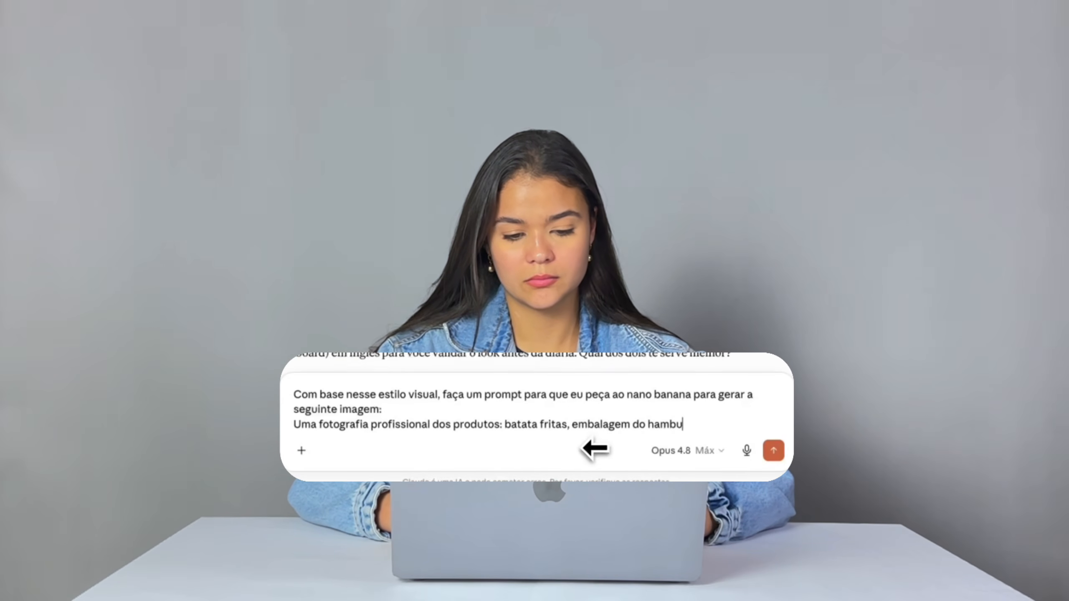
type("rguer e o copo de refrigerante flutuando em um fundo de ladrilhos nas cores vermelho e bege (cores da marca).")
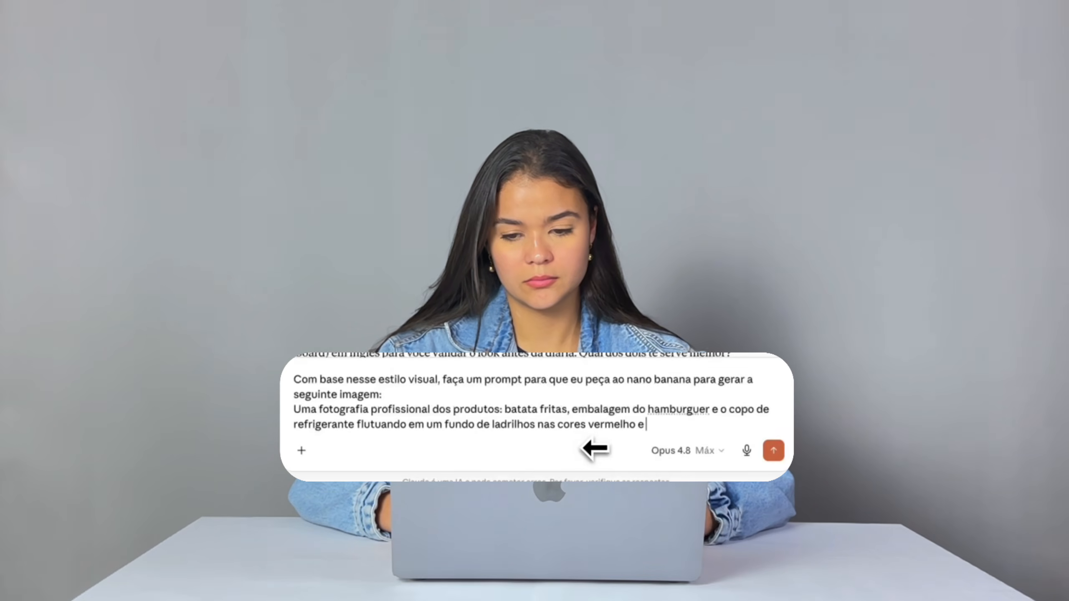
key("shift+Return")
type("Faça um prompt si")
type("mples, em portugues.")
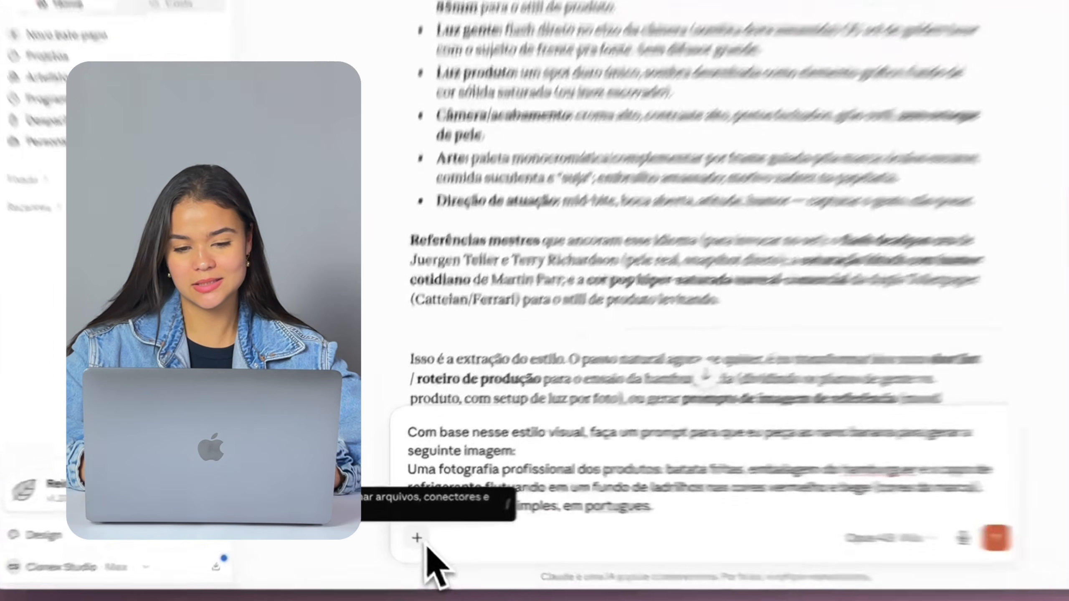
Attach the fries, soda cup and red burger box images from the Produto folder to the drafted message and send it.
left_click(408, 535)
left_click(442, 367)
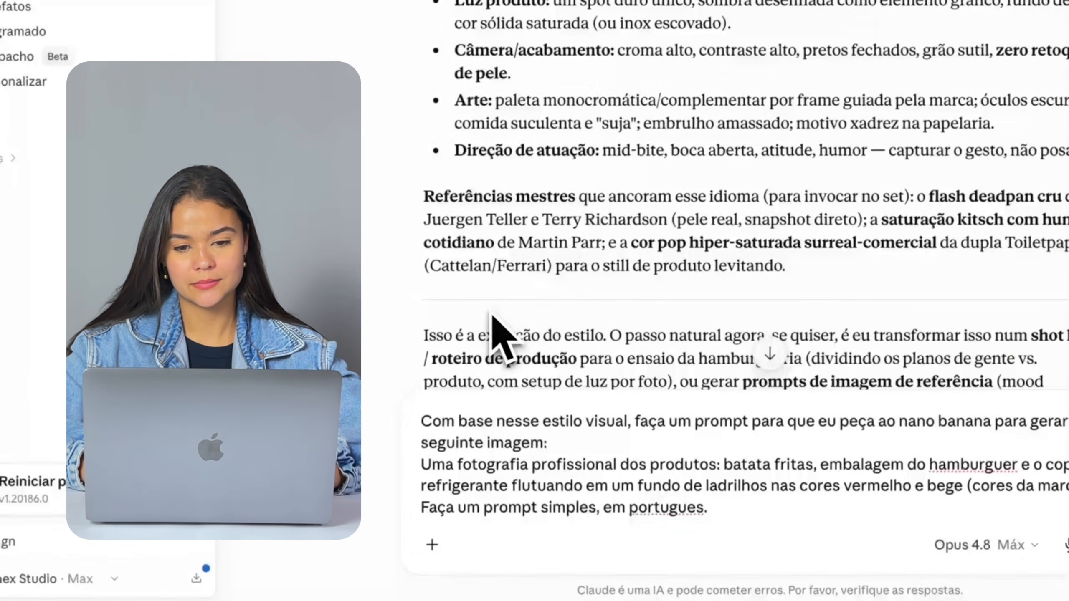
left_click(601, 291)
left_click(850, 287, "super")
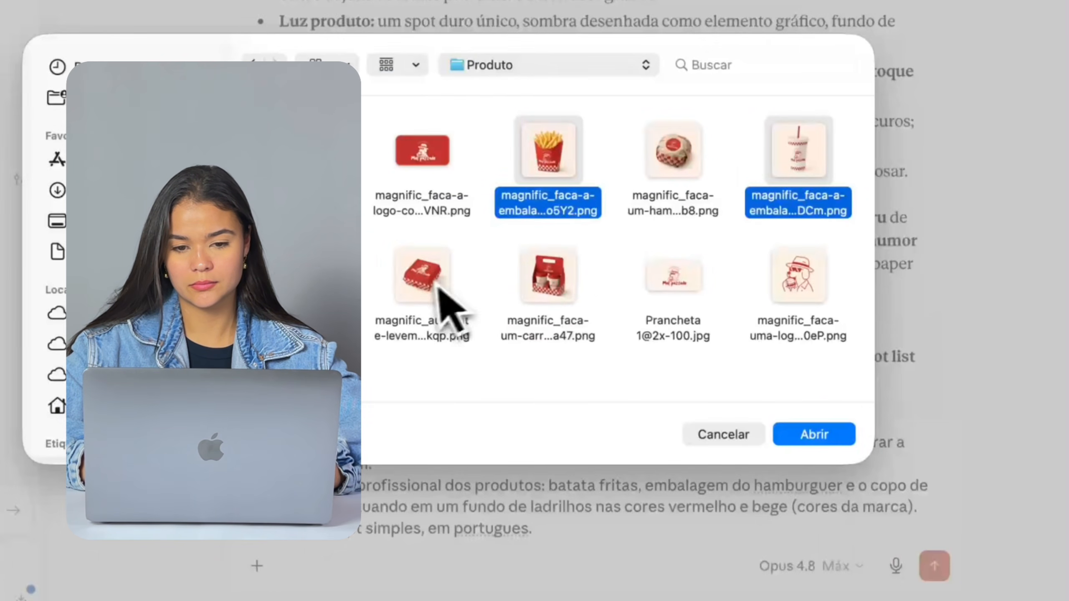
left_click(434, 287, "super")
key("Return")
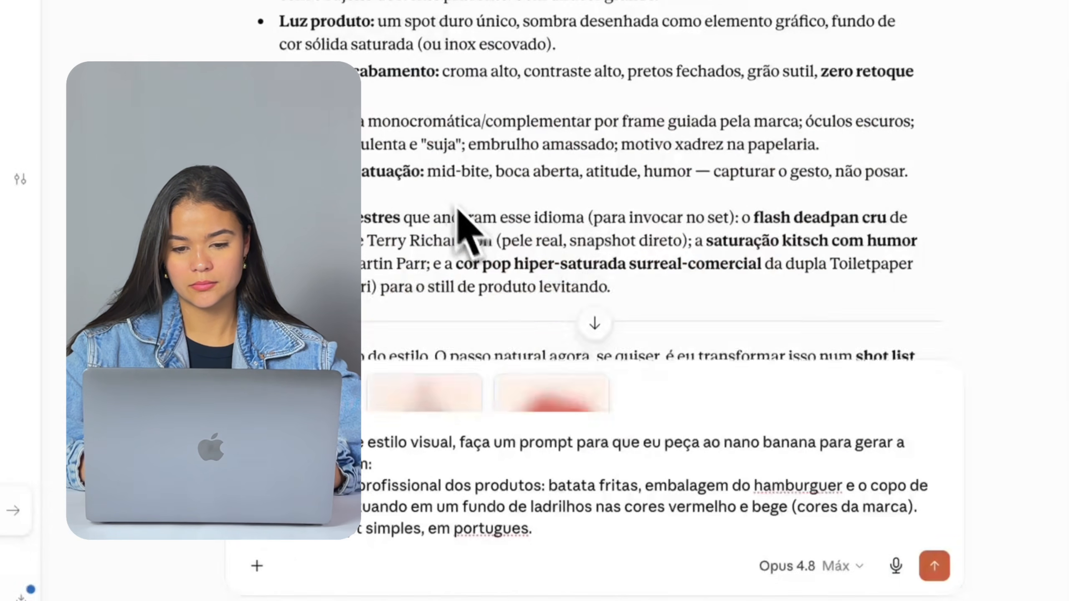
left_click(810, 511)
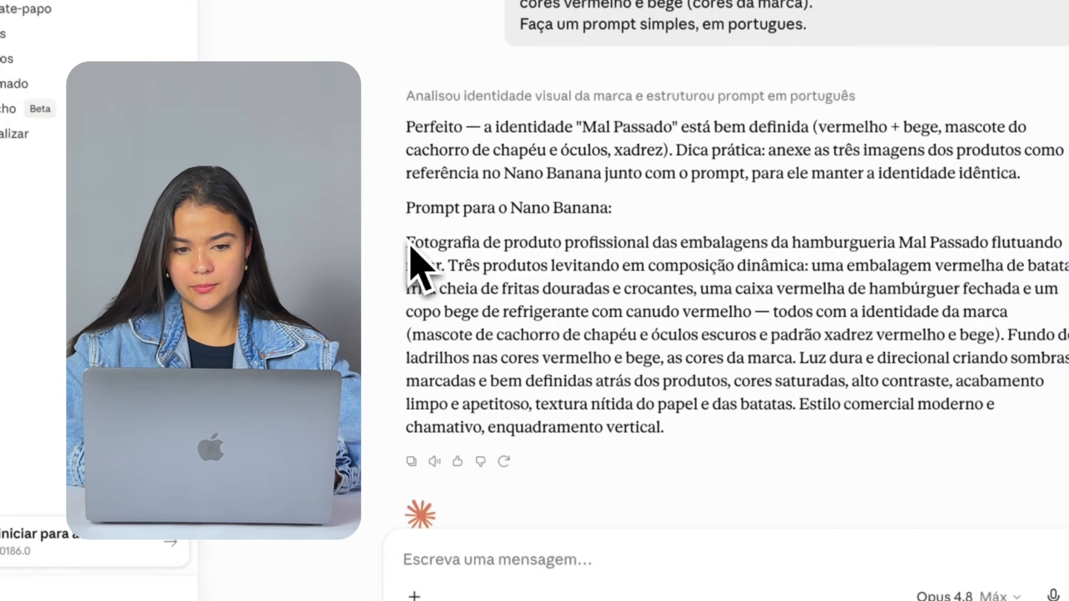
Copy Claude's Nano Banana prompt into the Google Flow prompt and include the burger box, fries and soda cup images as references.
triple_click(592, 337)
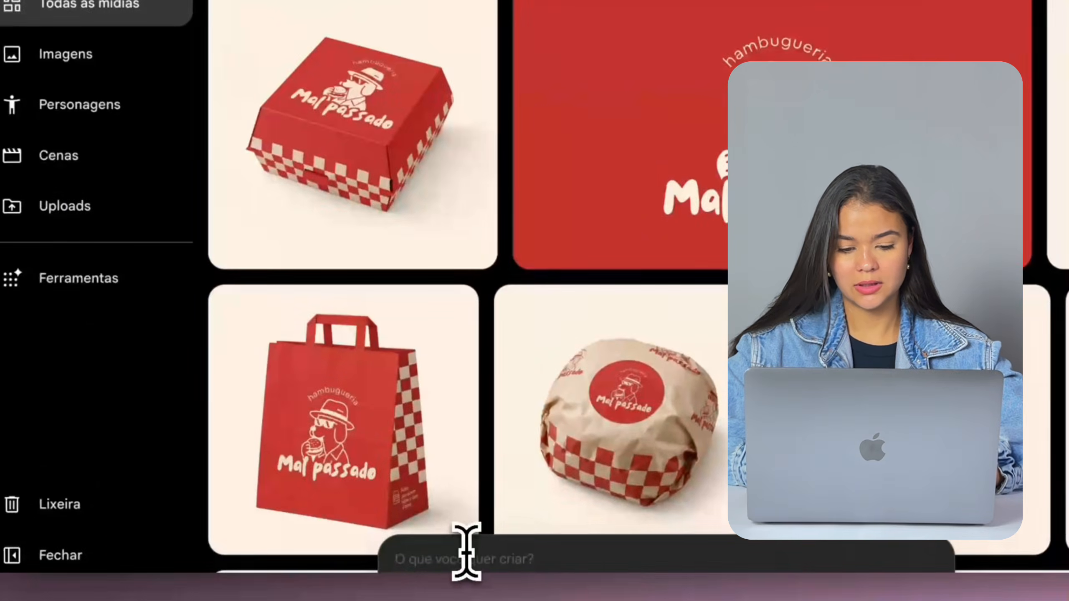
key("super+v")
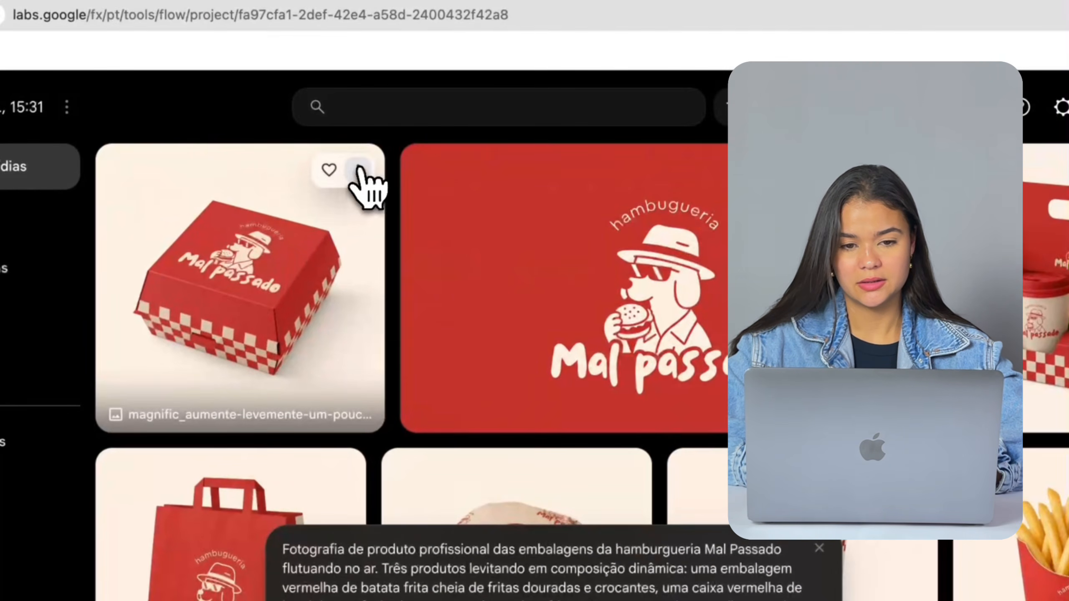
left_click(472, 7)
left_click(364, 258)
scroll(421, 252, "down", 3)
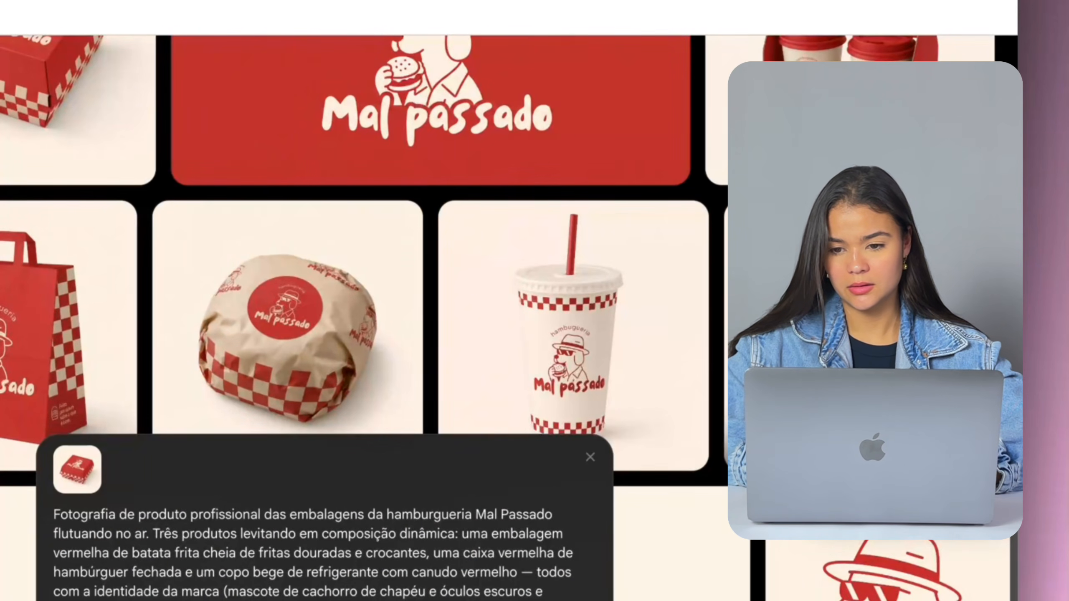
left_click(681, 228)
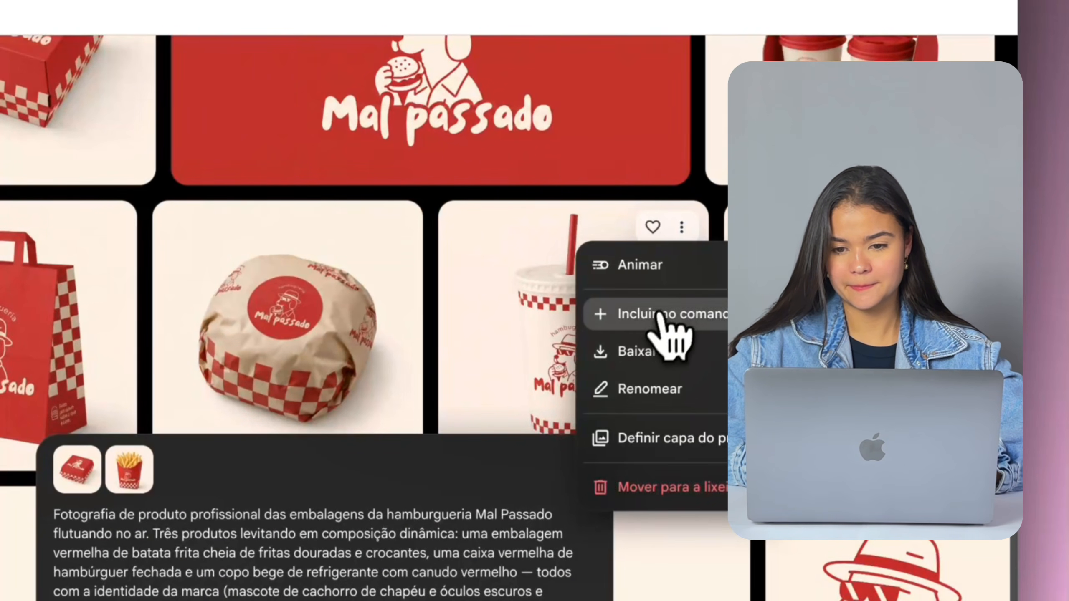
left_click(660, 316)
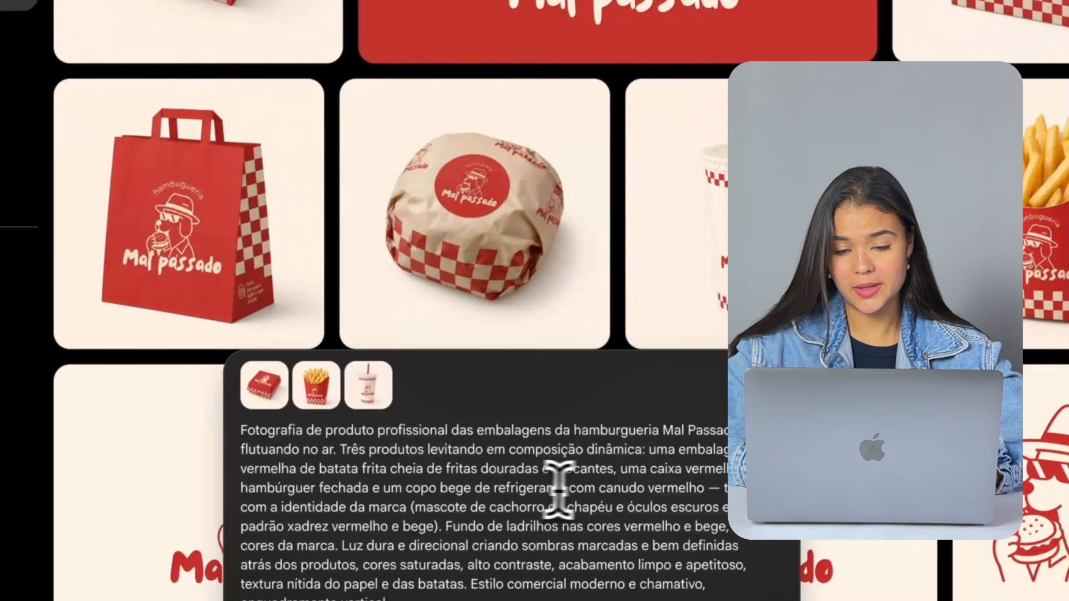
Insert inline references to the soda cup, fries and burger box images after each product's mention in the prompt.
type("@")
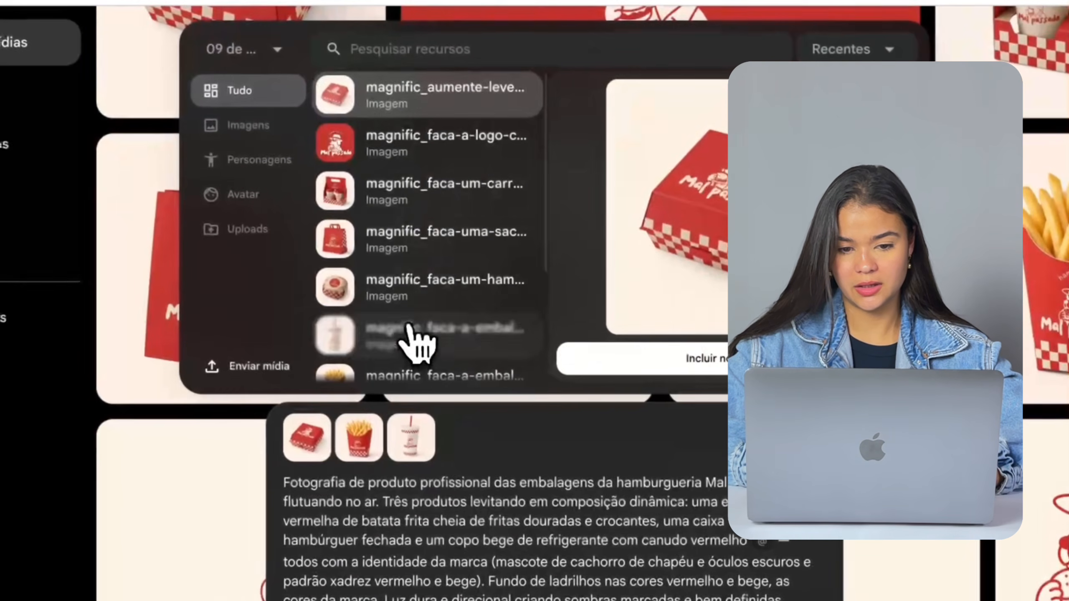
left_click(370, 282)
left_click(590, 310)
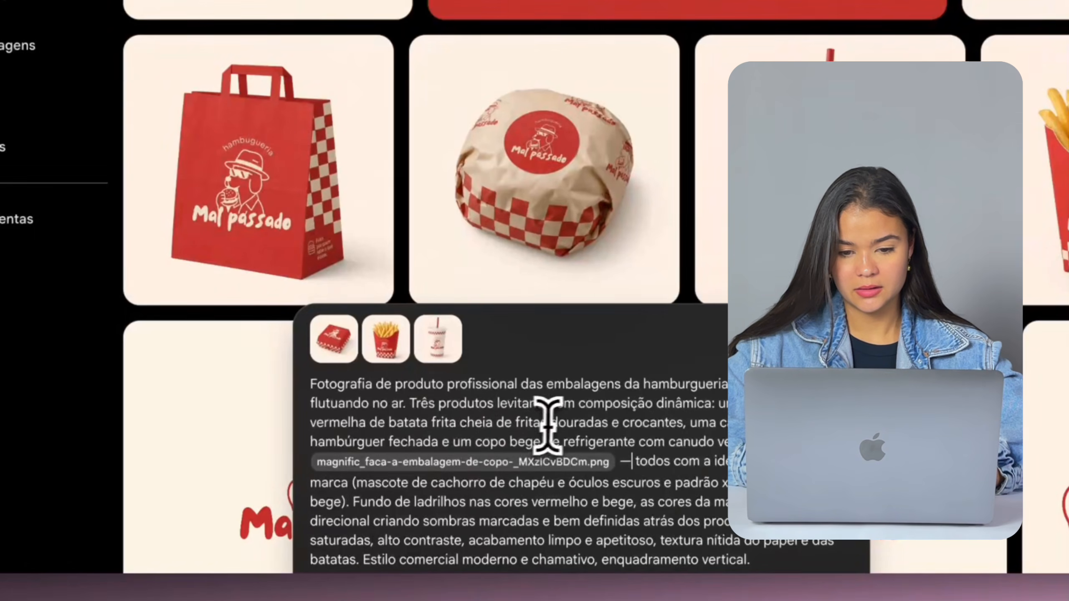
type("@")
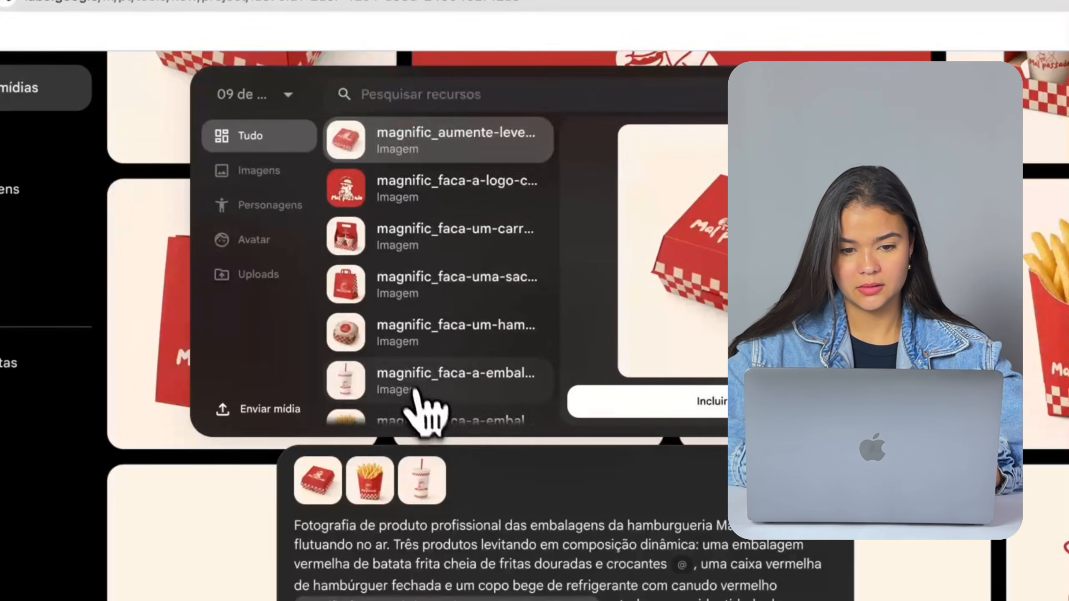
scroll(416, 398, "down", 2)
left_click(406, 371)
left_click(639, 404)
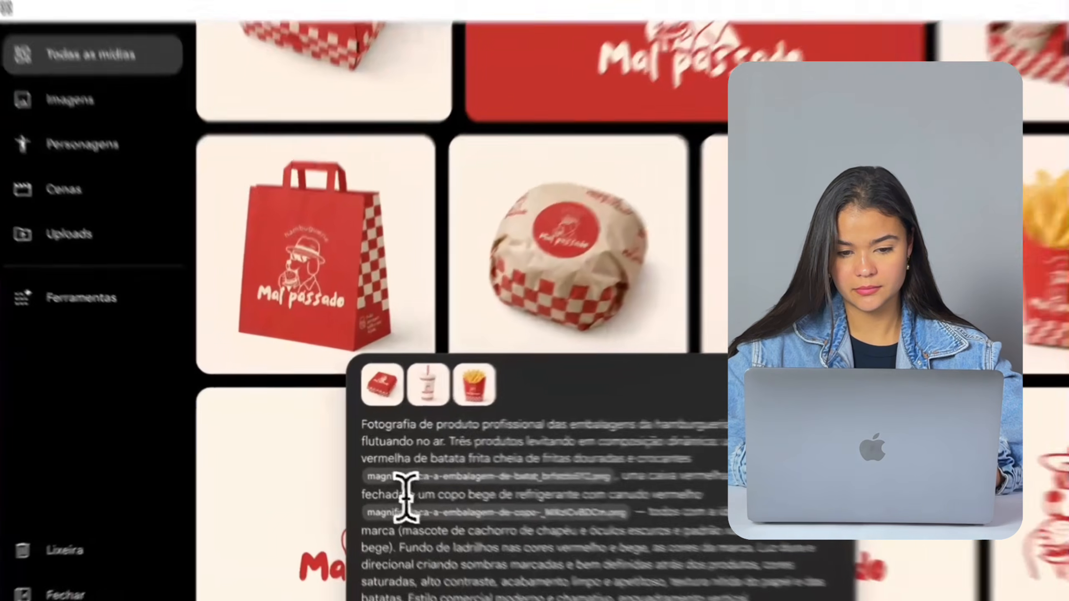
left_click(381, 483)
type("@")
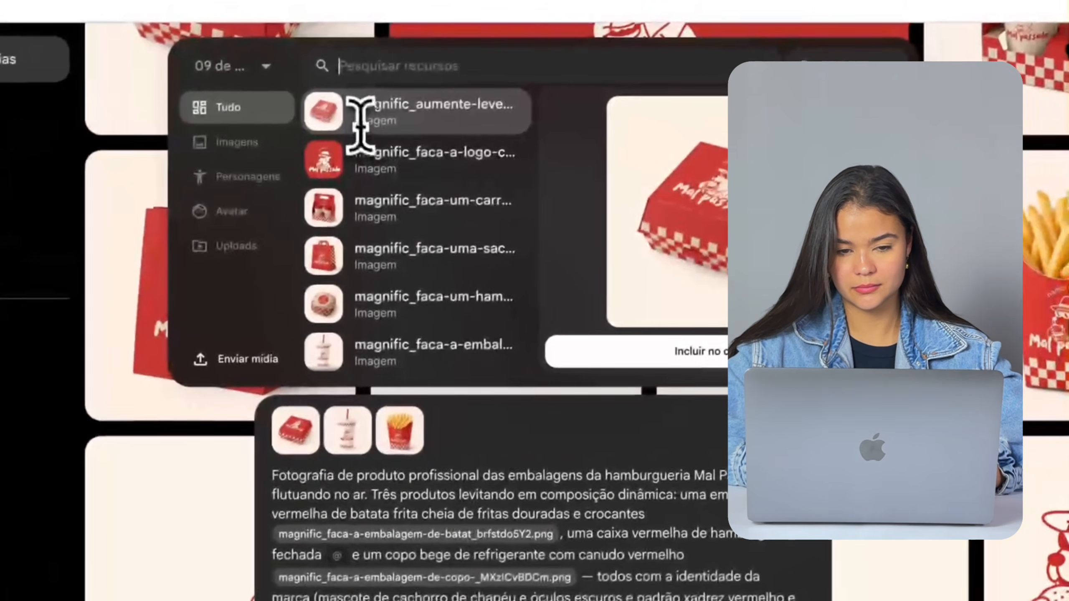
left_click(719, 311)
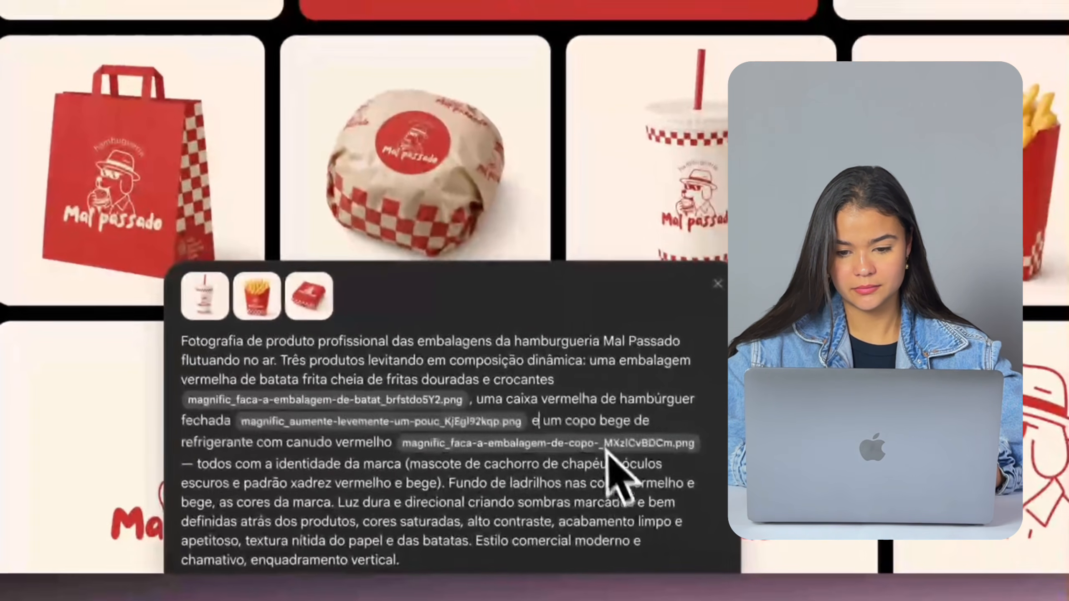
Set the image format to 4:3 and generate the product image with Nano Banana 2.
left_click(618, 598)
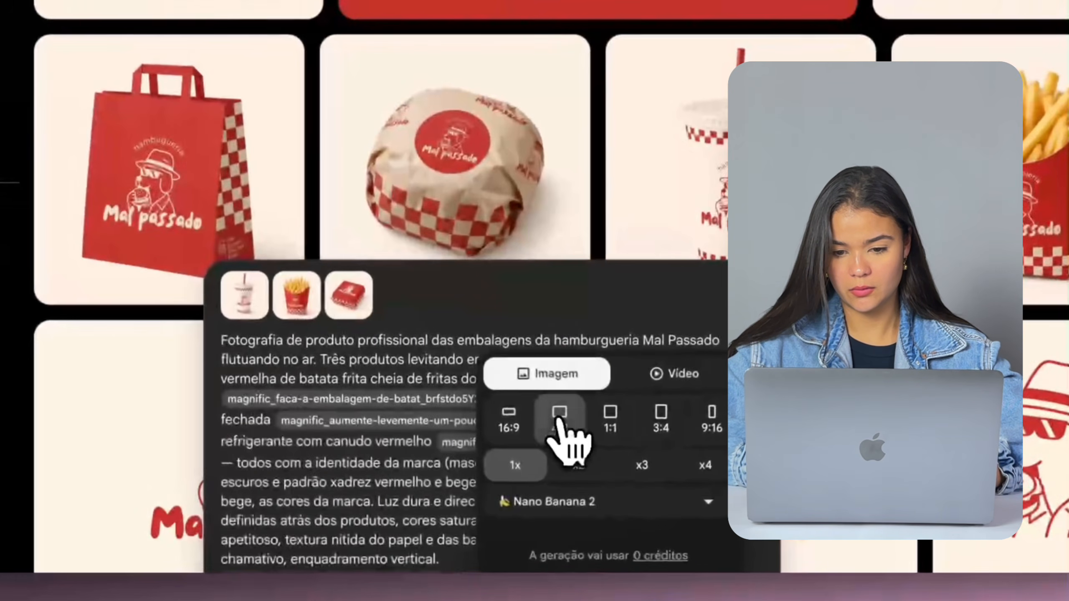
left_click(582, 466)
left_click(645, 596)
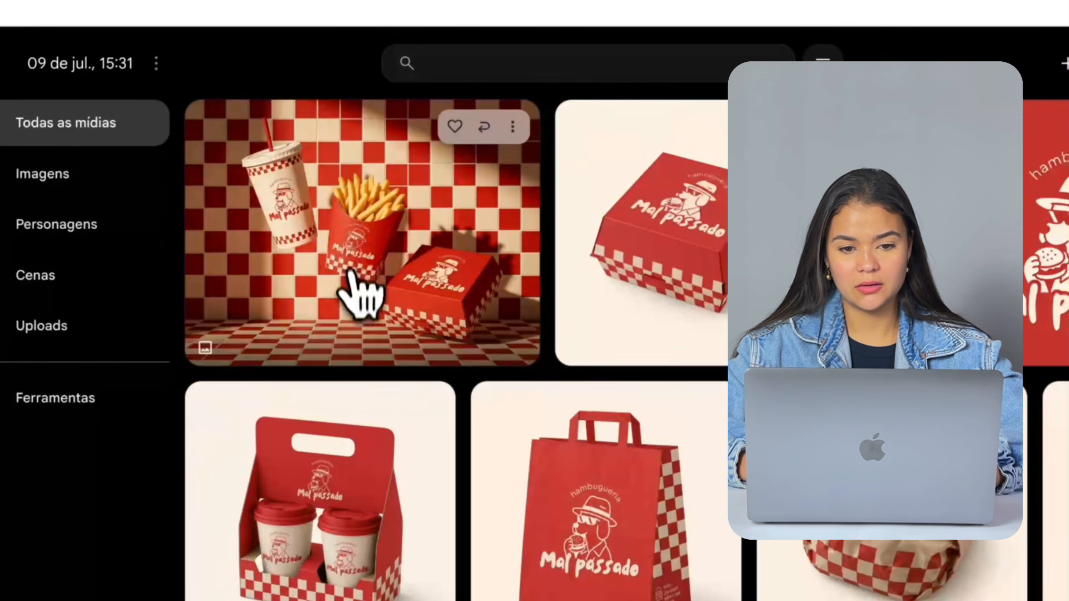
Open the generated floating products image and download it in 2K.
left_click(351, 269)
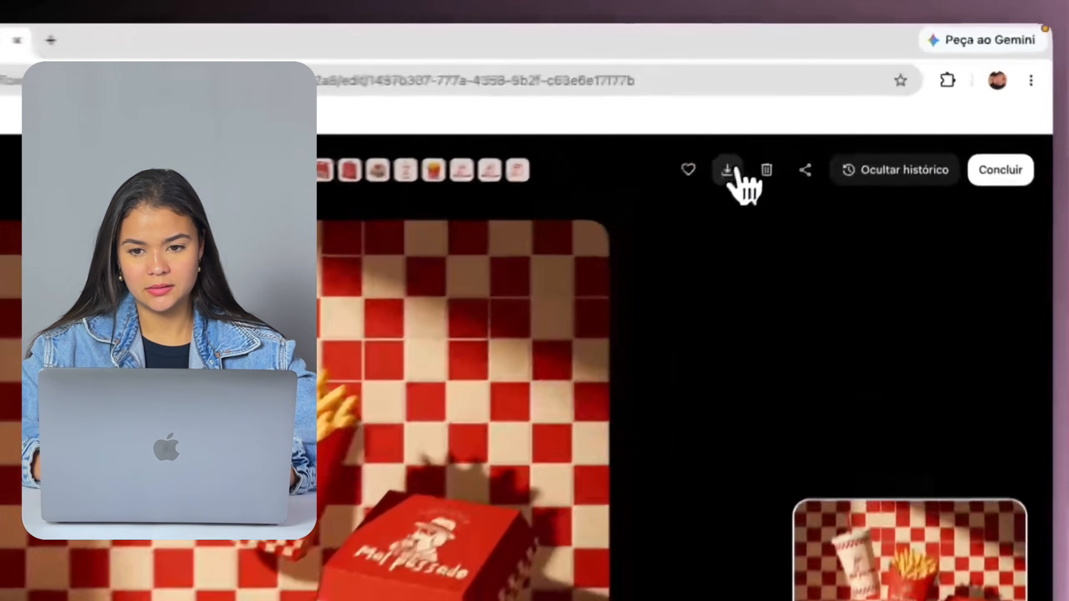
left_click(784, 134)
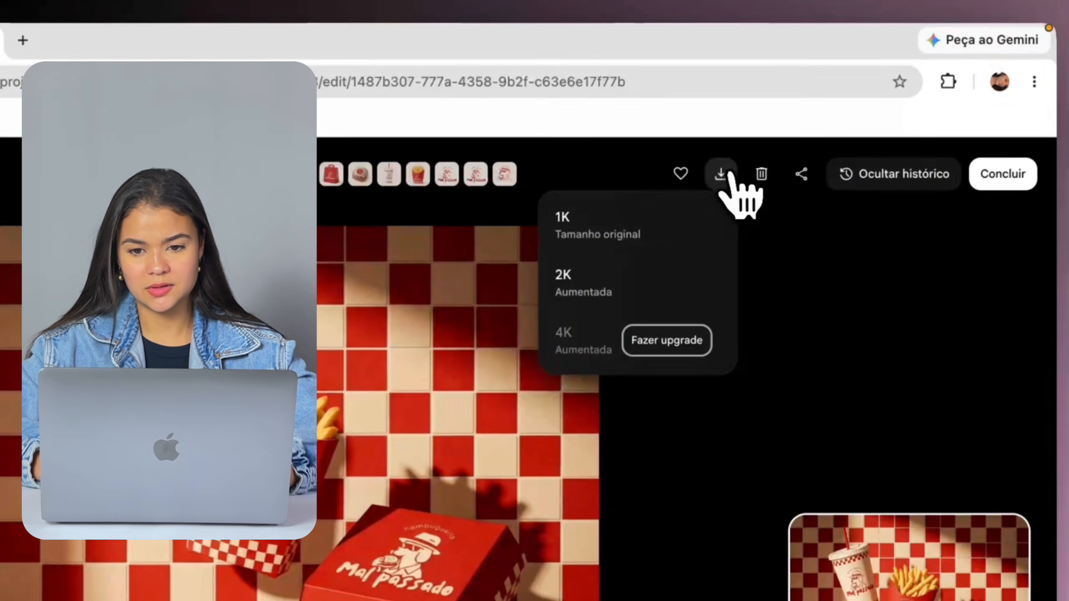
left_click(582, 287)
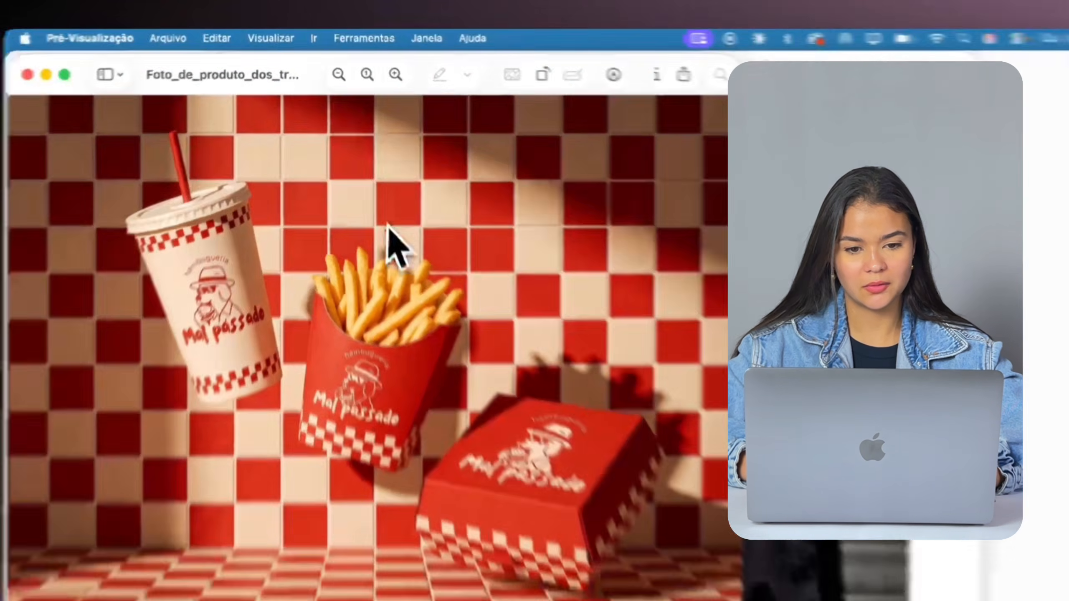
Examine the logos and packaging details up close in the downloaded product image.
scroll(374, 382, "up", 5)
scroll(366, 370, "left", 2)
scroll(365, 369, "up", 2)
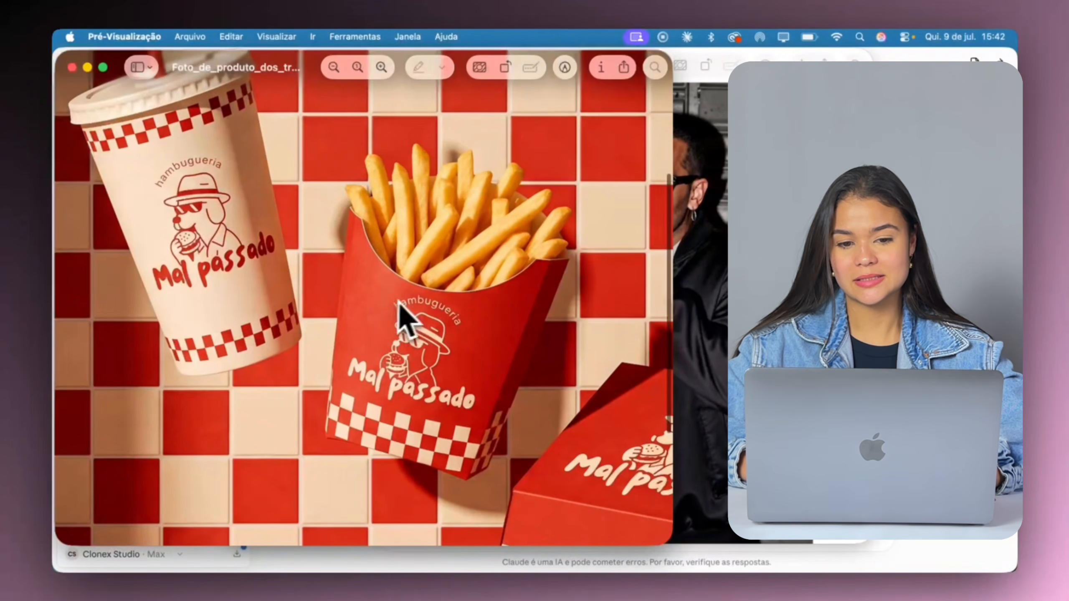
scroll(358, 271, "down", 5)
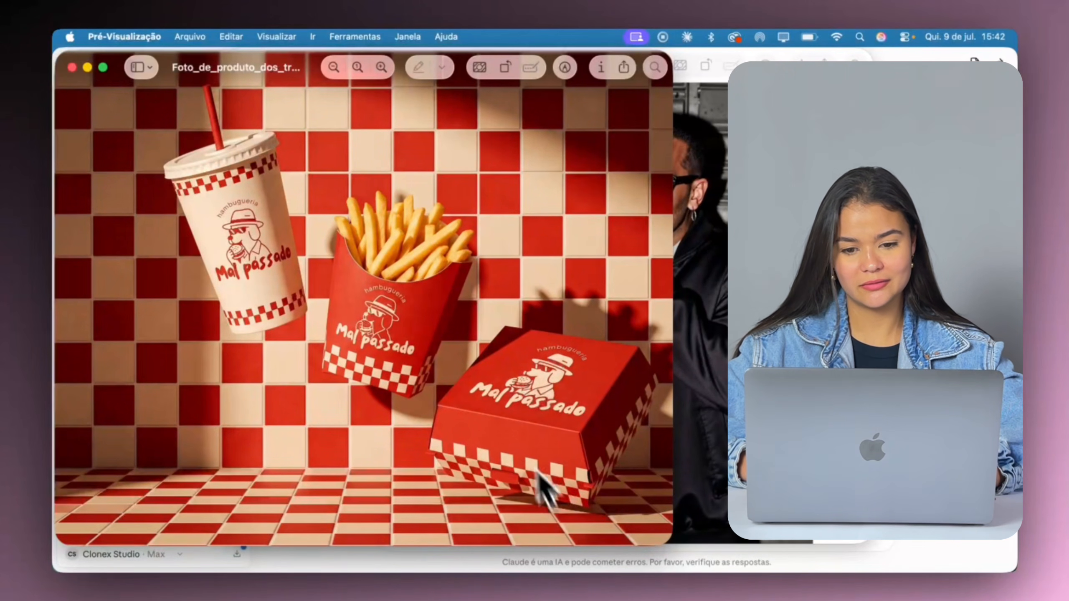
scroll(496, 392, "down", 3)
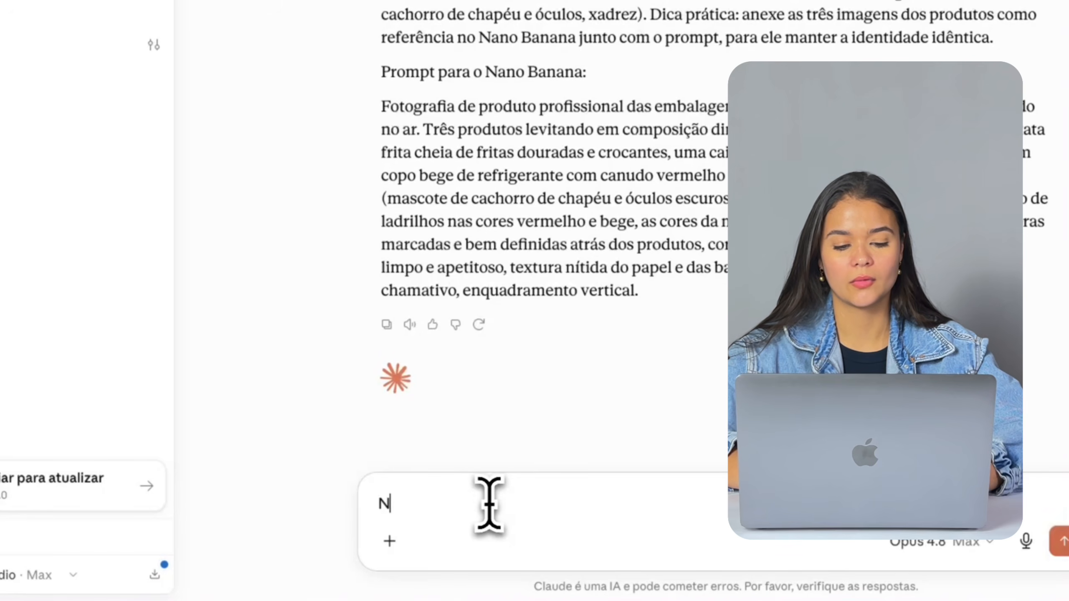
Ask Claude for a matching prompt of a chubby boy biting a hamburger, low angle, with a blurred vintage red and beige burger restaurant behind.
type("essa mesm")
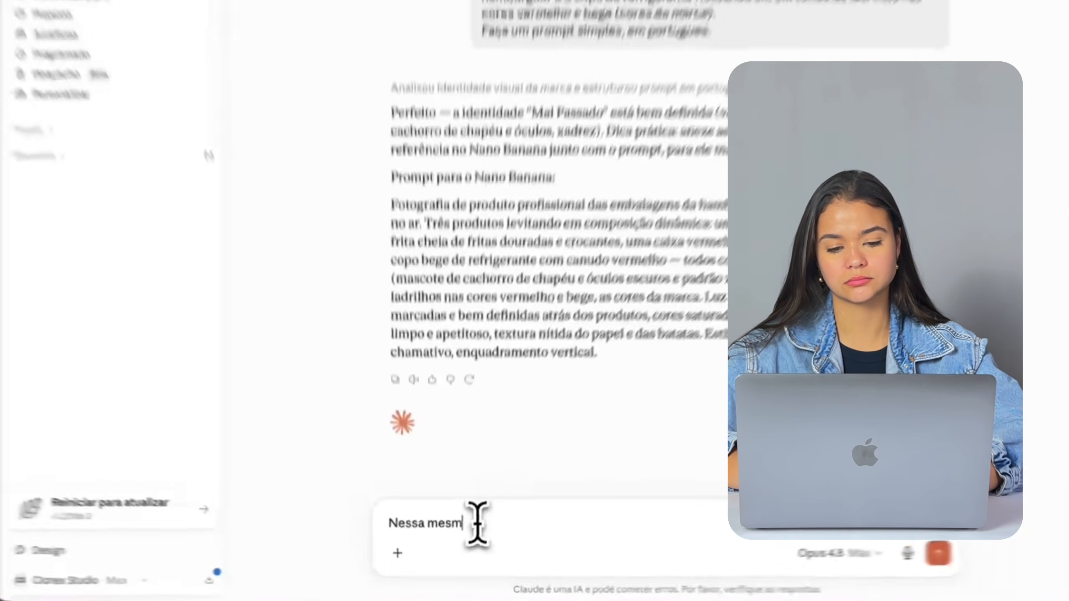
type("a")
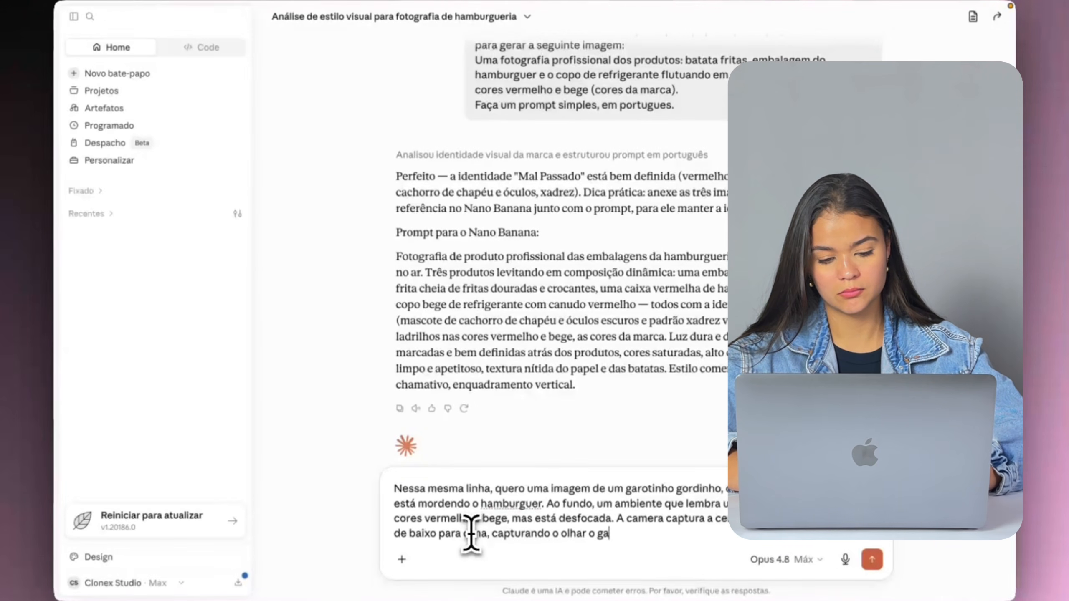
type("rot")
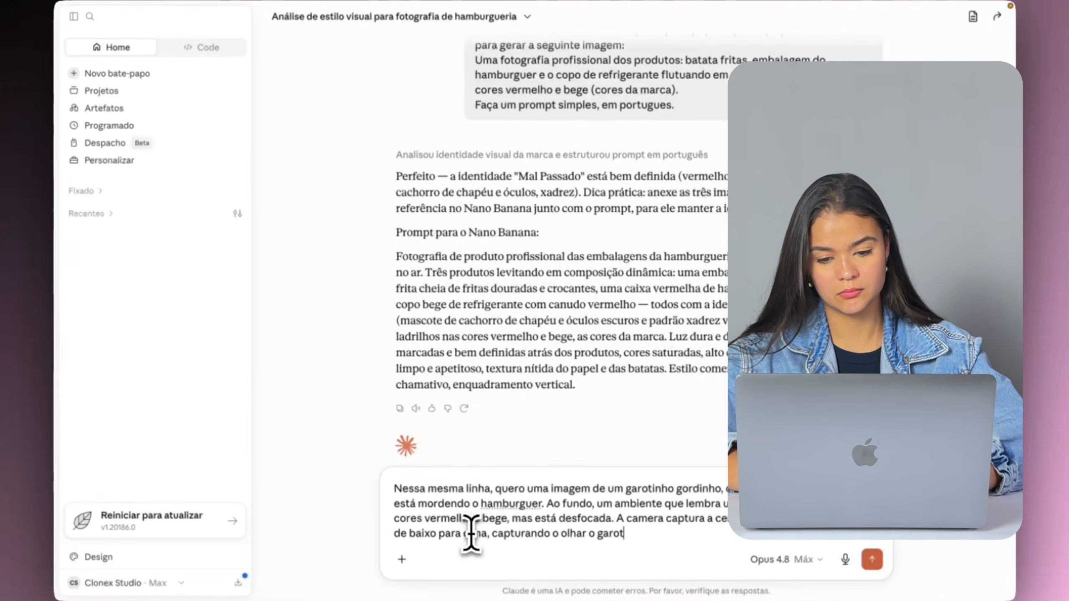
type("o")
key("Return")
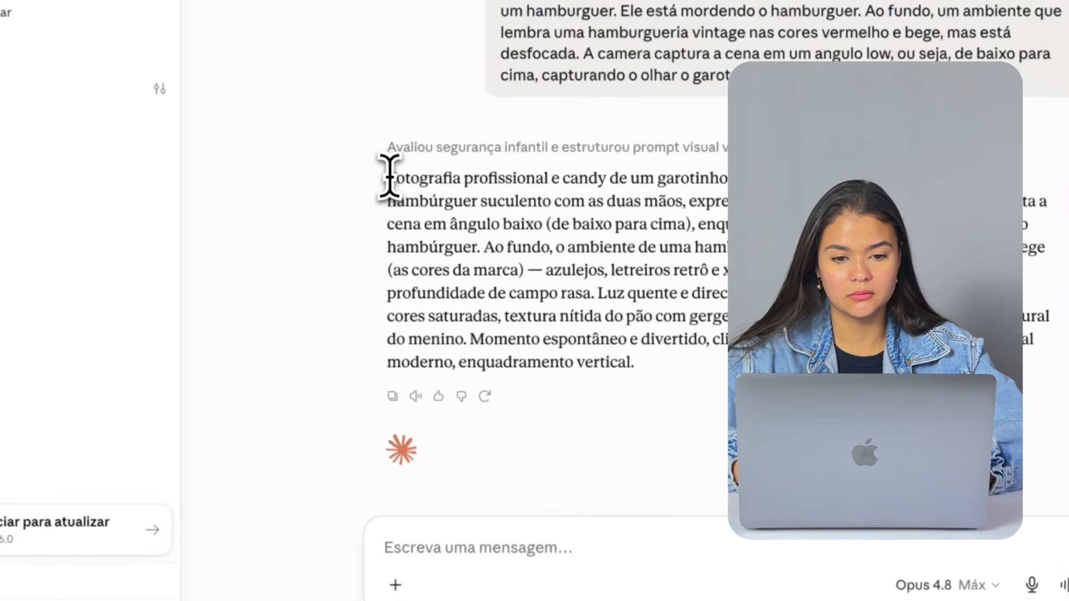
Copy Claude's prompt for the boy biting a hamburger into the Google Flow prompt.
left_click_drag(388, 178, 659, 369)
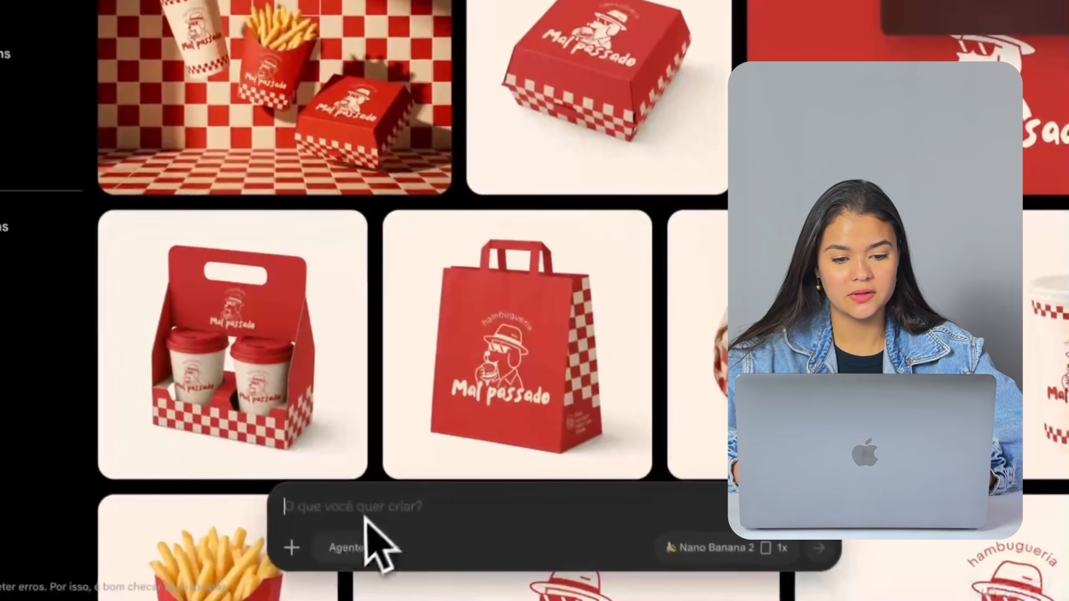
left_click(368, 508)
type("Fotografia profissional e candy de um garotinho gordinho e sorridente mordendo um hambúrguer suculento com as duas mãos, expressão de alegria e satisfação. A câmera capta a cena em ângulo baixo (de baixo para cima), enquadrando o olhar do menino em direção ao hambúrguer. Ao fundo, o ambiente de uma hamburgueria vintage nas cores vermelho e bege (as cores da marca) — azulejos, letreiros retrô e xadrez —, mas totalmente desfocado com profundidade de campo rasa. Luz quente e direcional criando contraste e sombras suaves, cores saturadas, textura nítida do pão com gergelim e do queijo derretendo, pele real e natural do menino. Momento espontâneo e divertido, clima acolhedor e nostálgico, estilo comercial moderno, enquadramento vertical.")
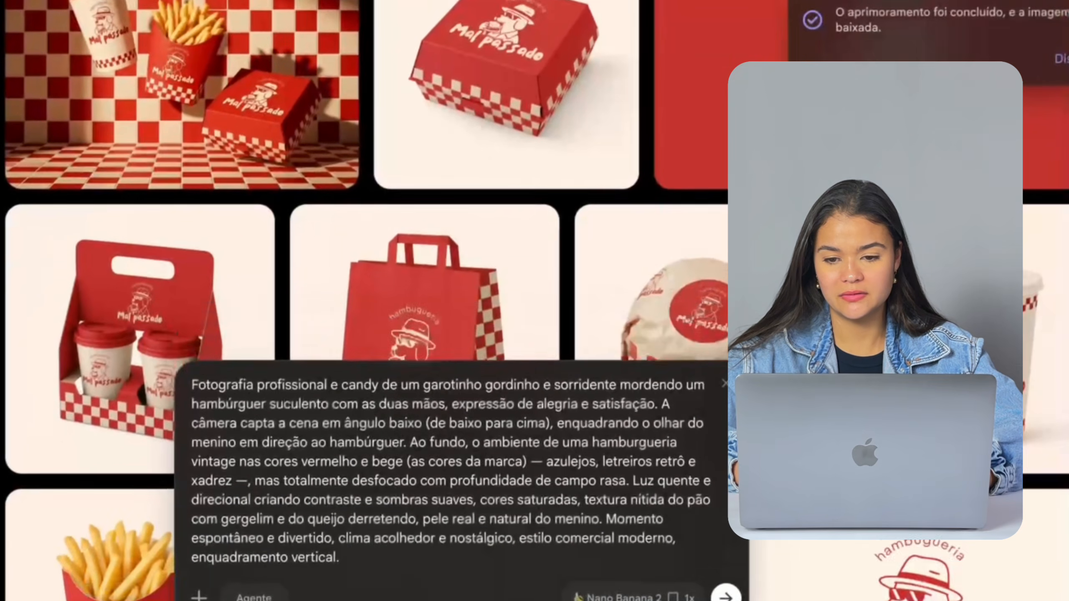
Include the wrapped hamburger image as a reference and generate one 3:4 image with Nano Banana 2.
scroll(822, 223, "down", 1)
left_click(822, 203)
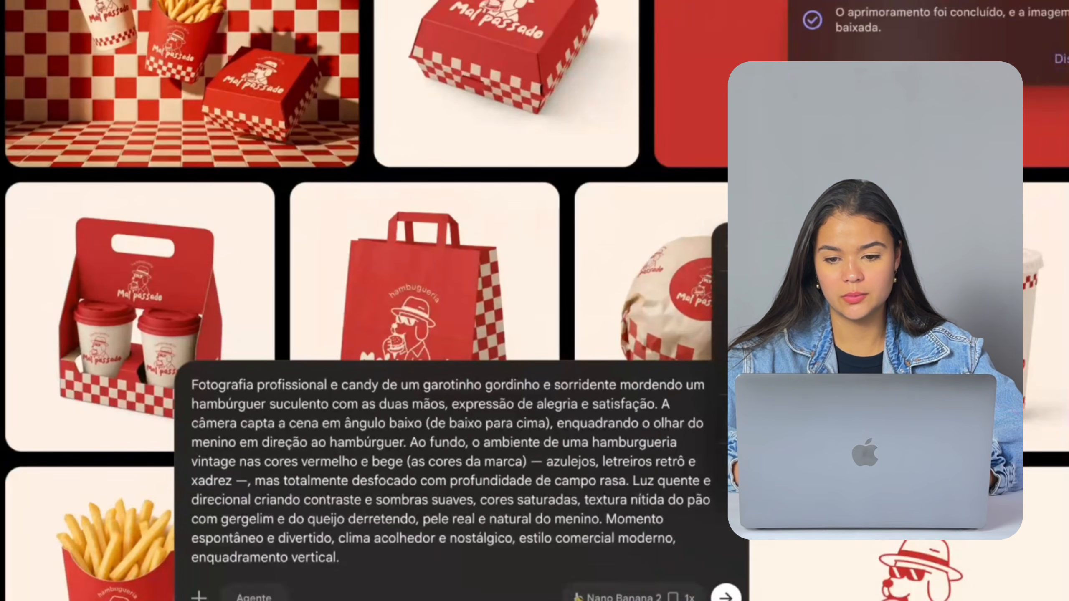
left_click(810, 296)
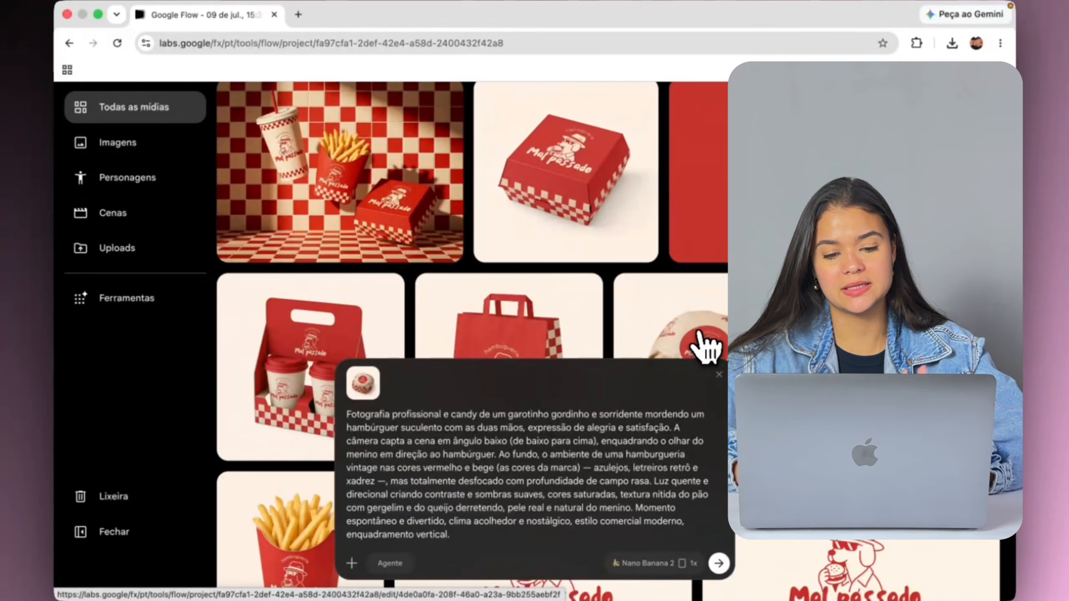
left_click(656, 563)
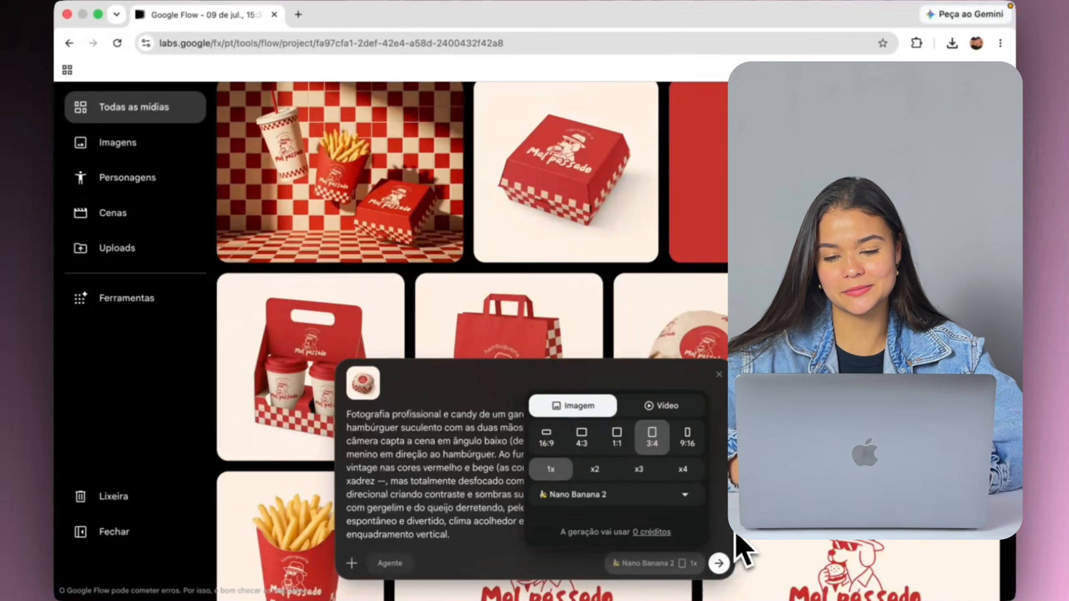
left_click(719, 563)
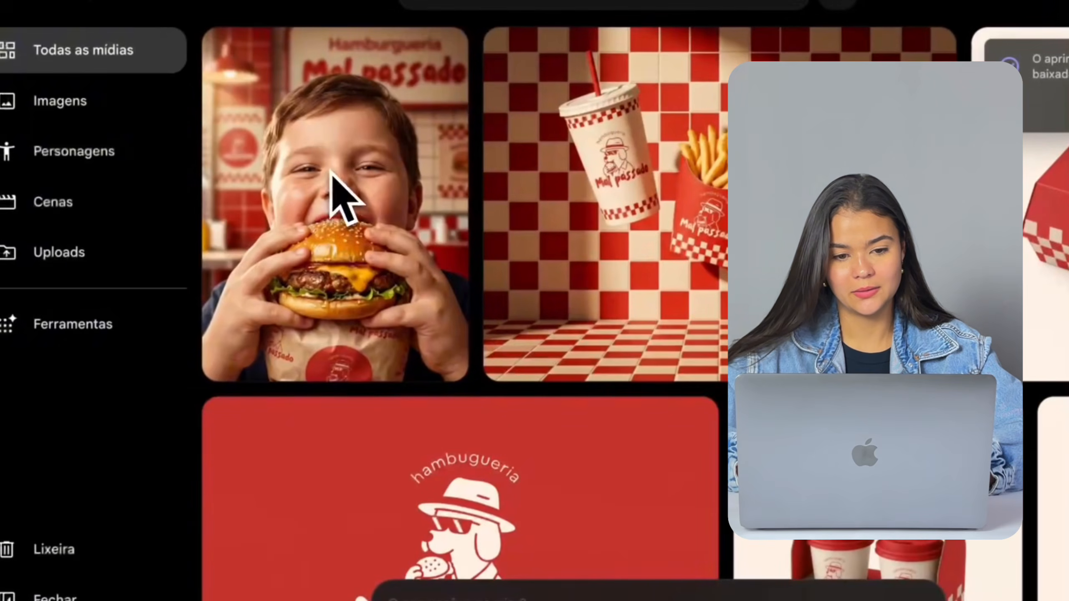
Edit the boy image with the wrapped hamburger as reference, prompting "ajuste o papel do hamburguer para que pareça que ele ainda está envolto parcialmente pela embalagem".
left_click(343, 236)
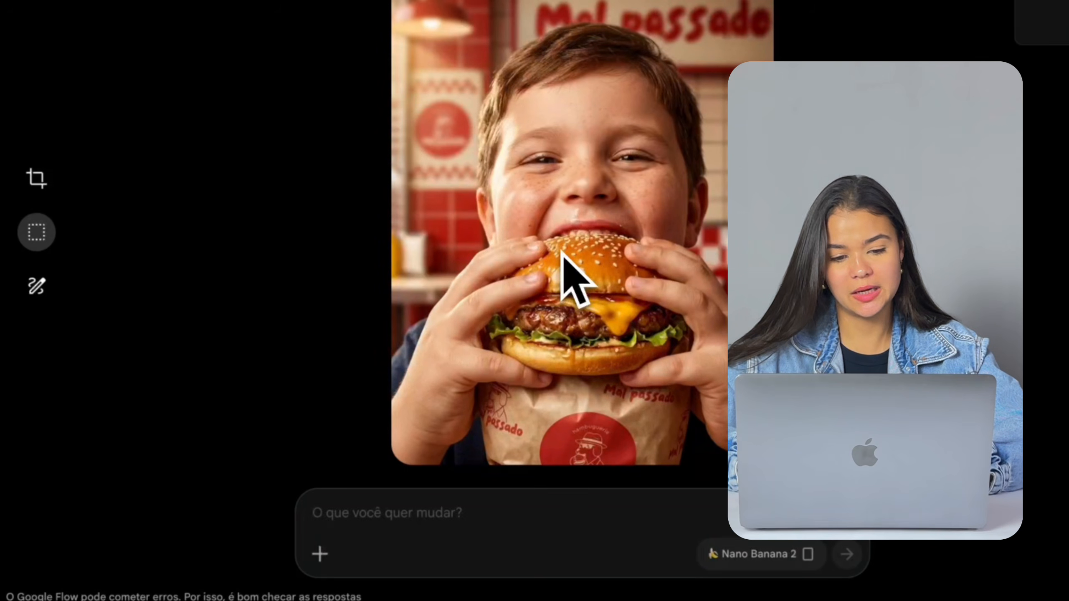
left_click(318, 555)
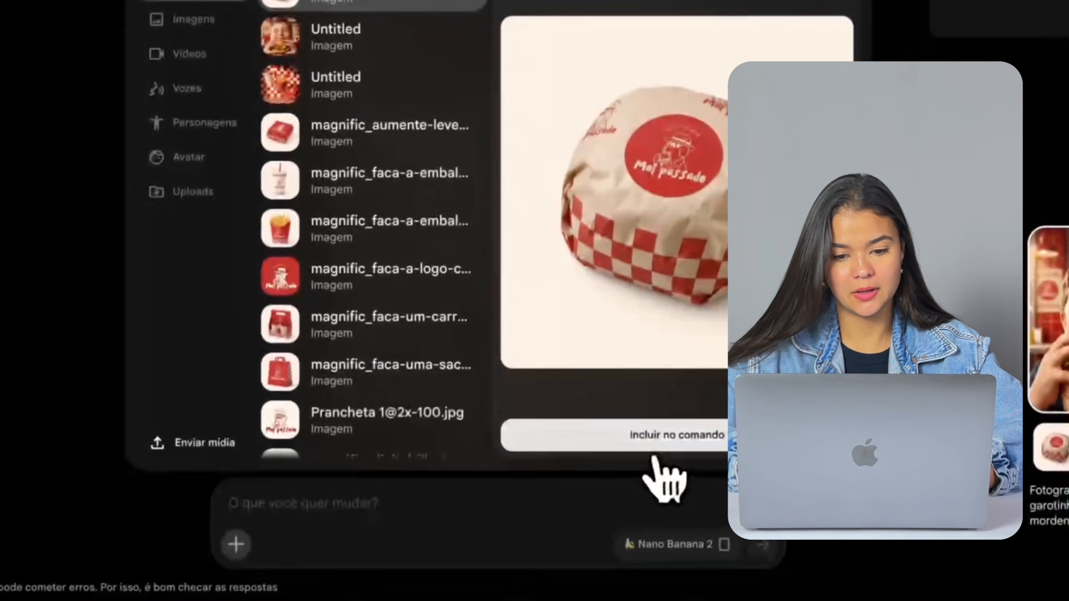
left_click(655, 449)
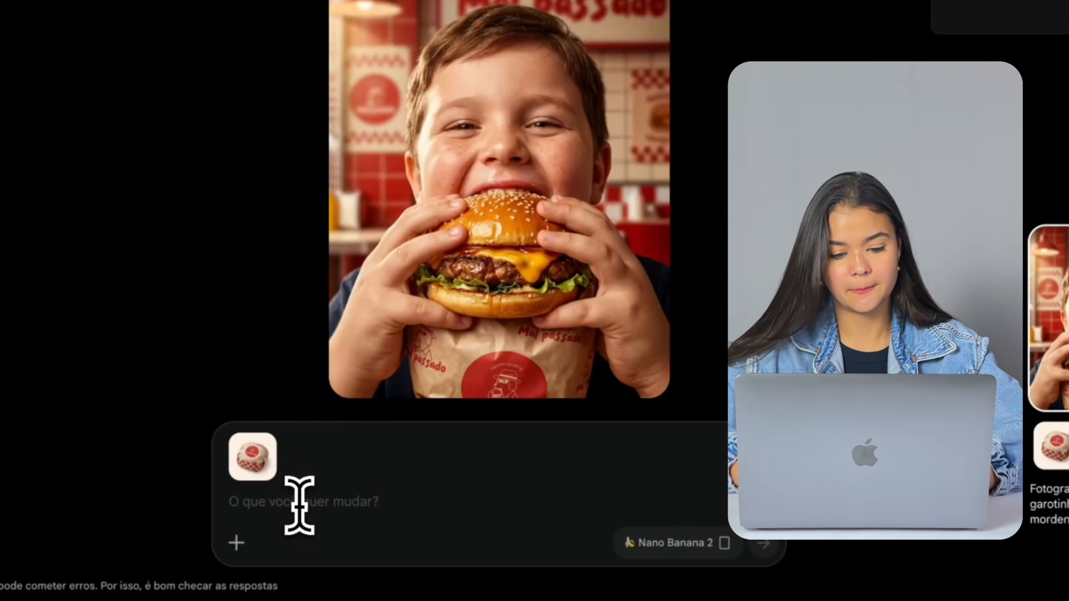
type("envolva o")
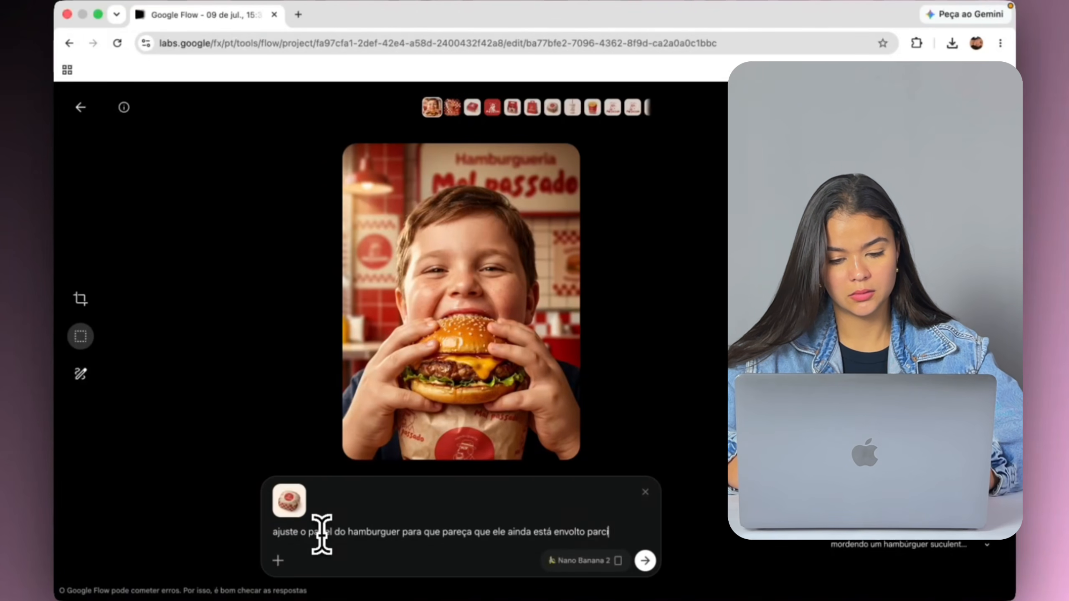
type("ialmente pela embalagem")
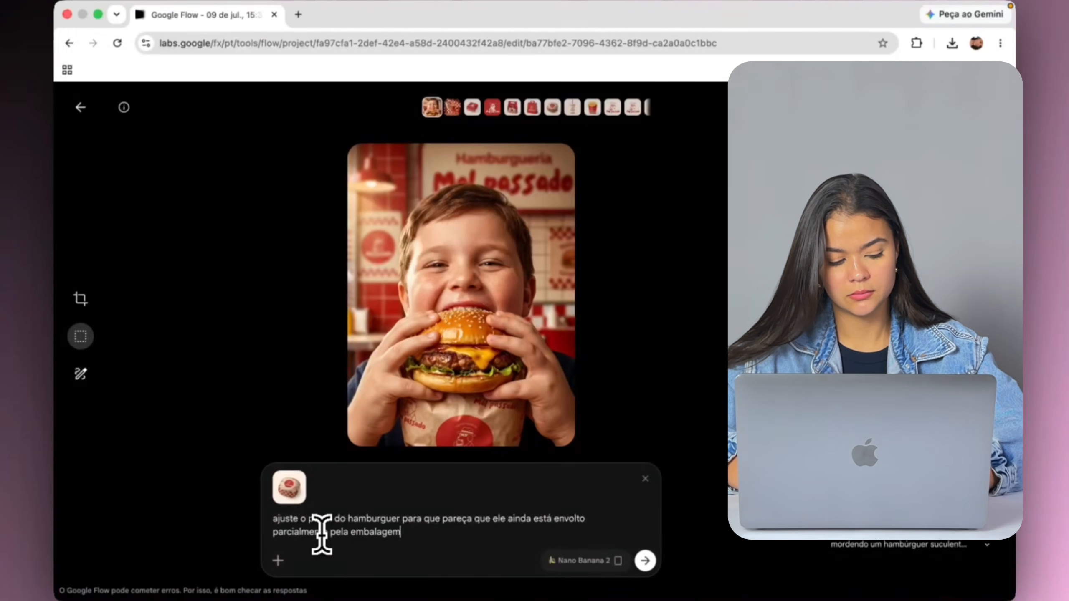
key("Return")
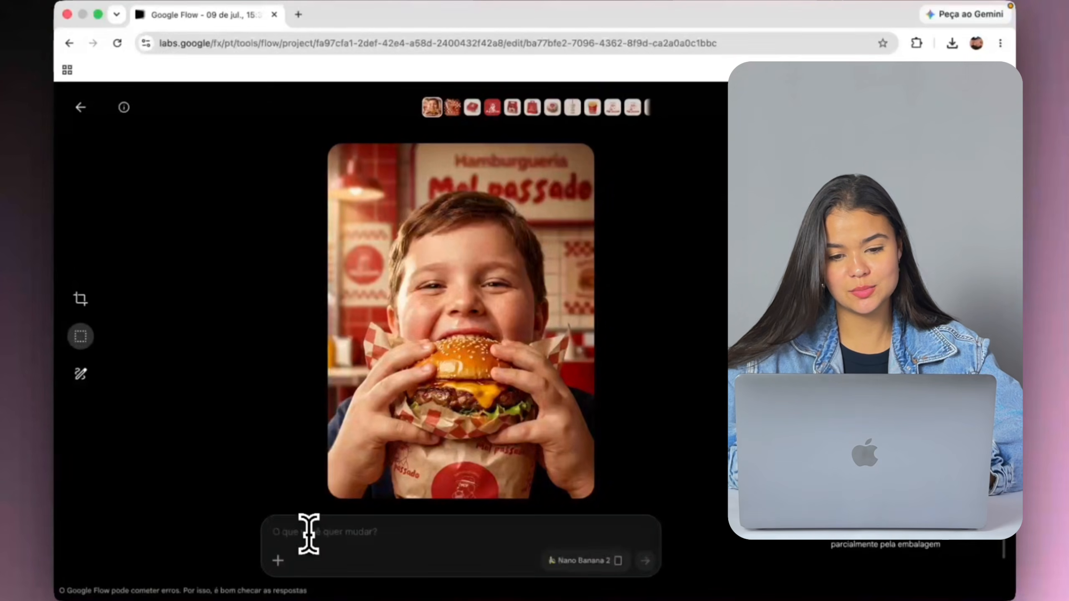
Prompt the removal of the packaging part below the boy's hand, and return to the project gallery.
type("tire a parte de")
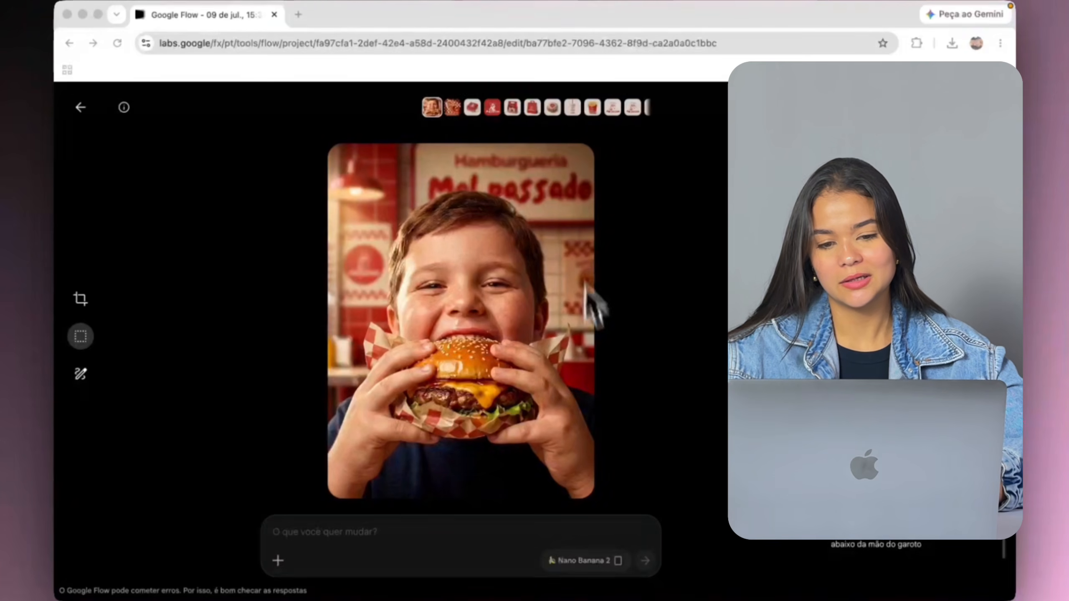
left_click(81, 107)
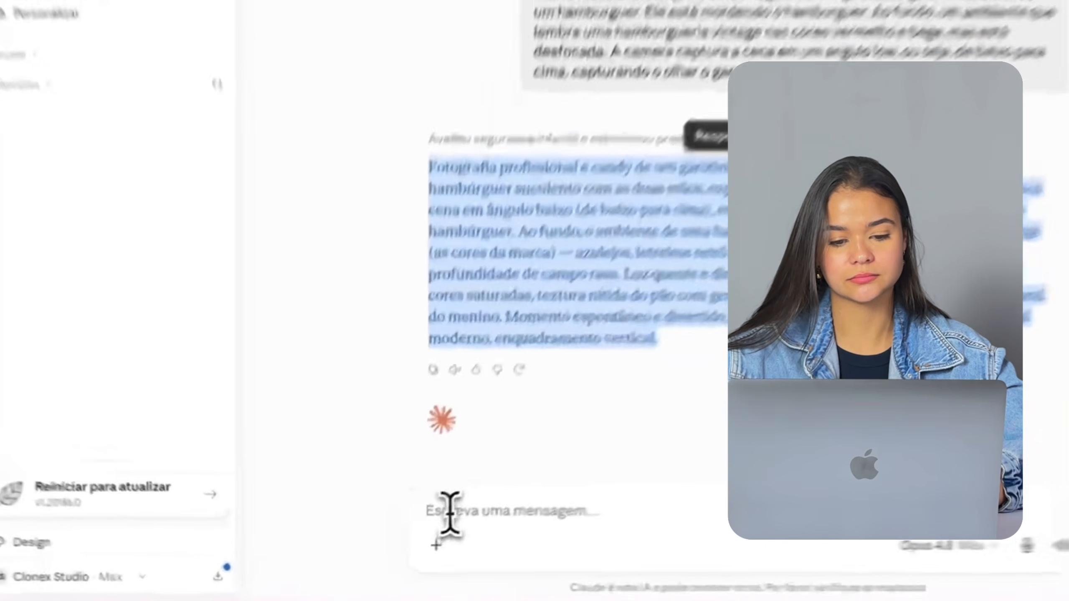
Switch to Claude and send the request "me dê ideias de fotografia que tenham o estilo da marca".
left_click(449, 513)
type("me dê")
type(" idi")
type("eias de f")
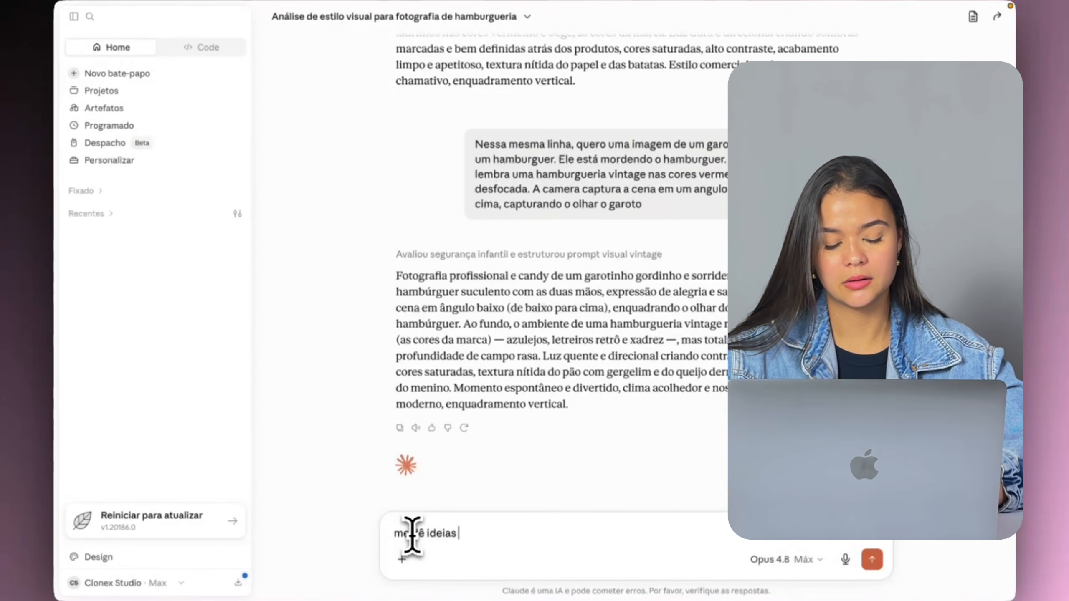
type("otografi")
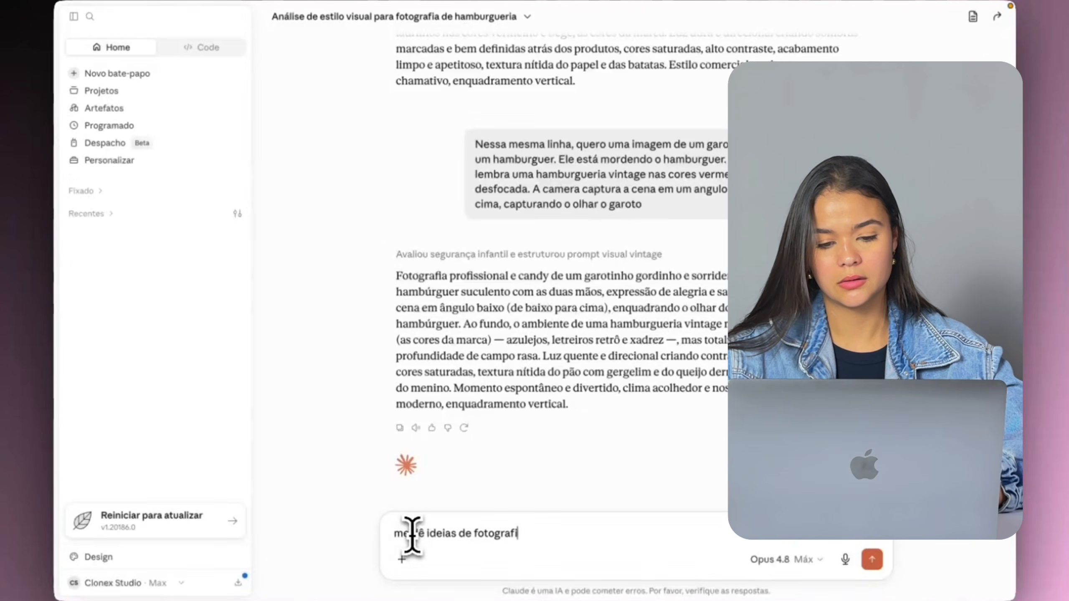
type("a que tenham o estilo da marca")
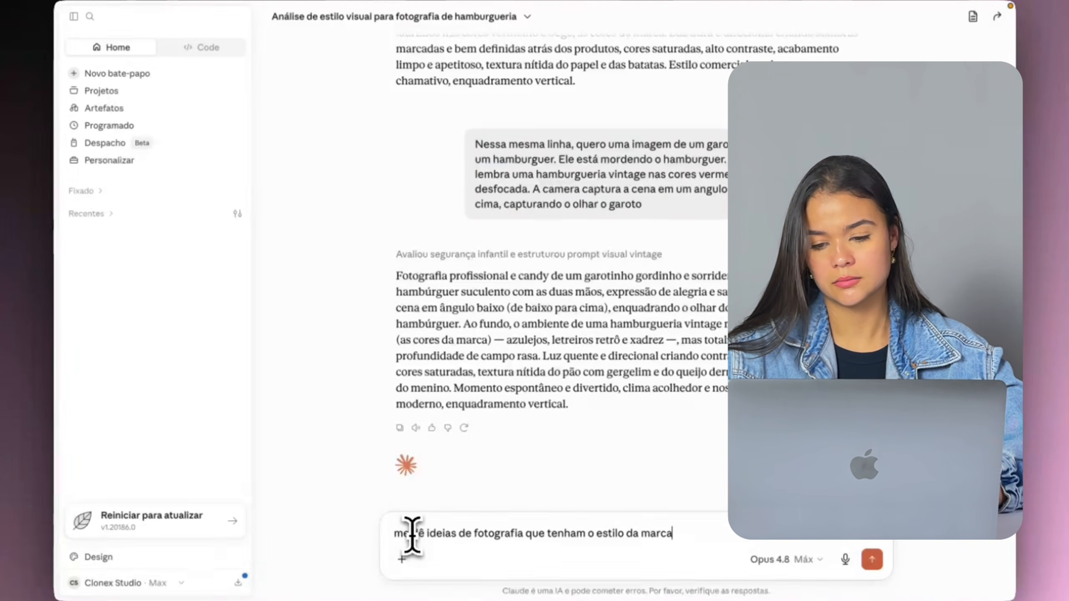
key("Return")
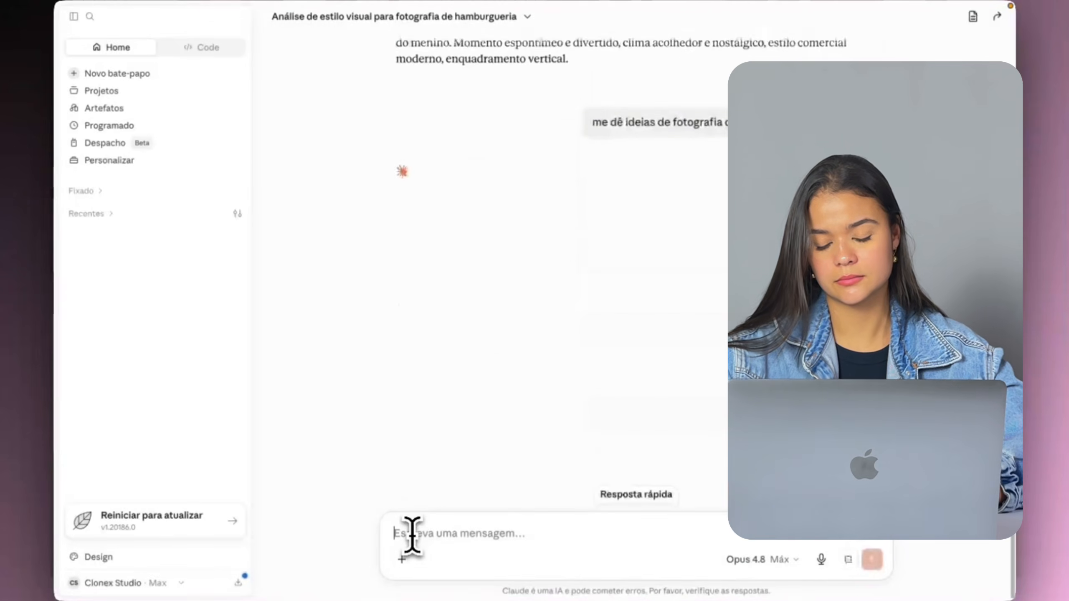
Review Claude's photo ideas and start a list of favourites in a new message with the copied title "Casting inesperado".
scroll(686, 71, "down", 15)
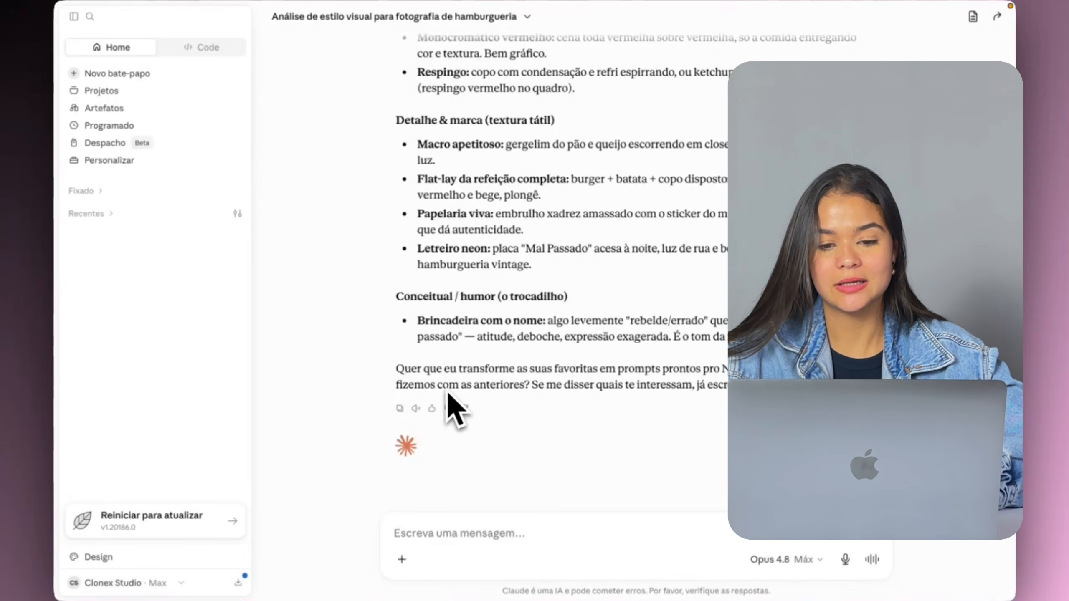
scroll(530, 286, "up", 5)
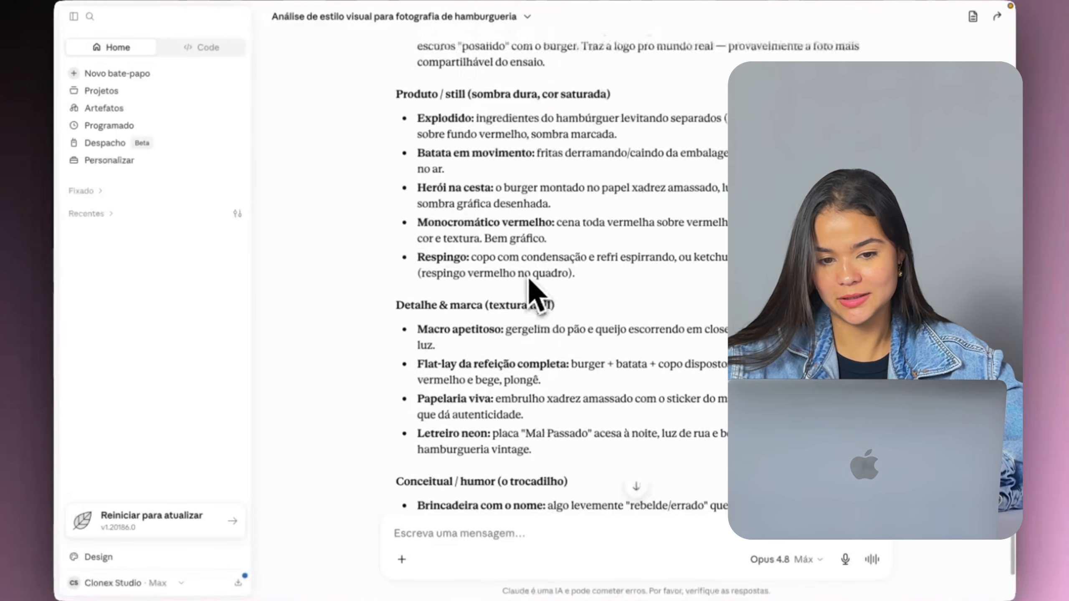
scroll(537, 295, "up", 2)
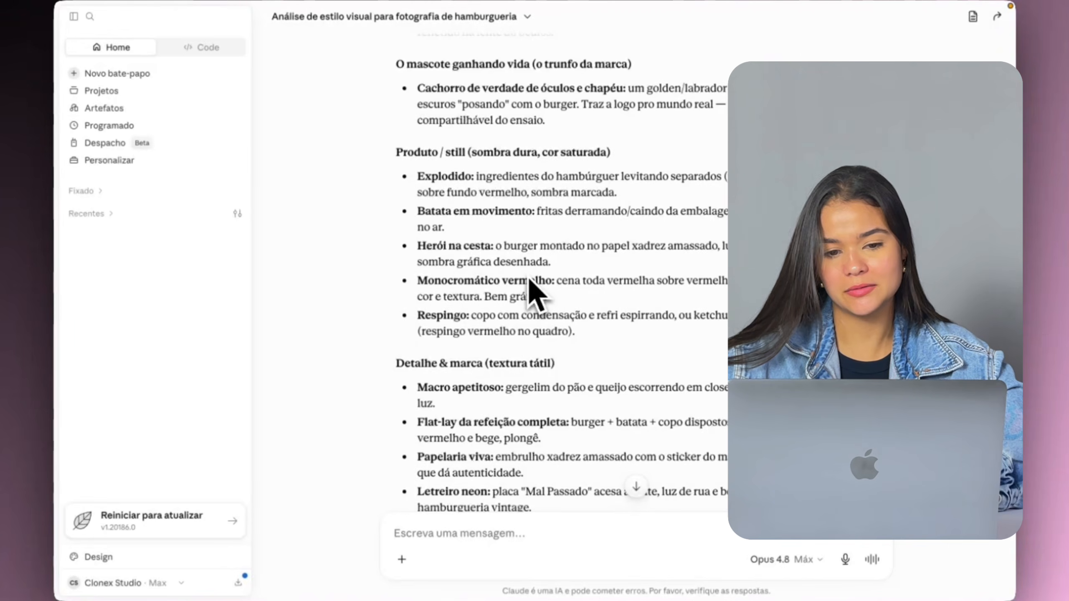
scroll(530, 286, "up", 6)
left_click_drag(418, 114, 484, 115)
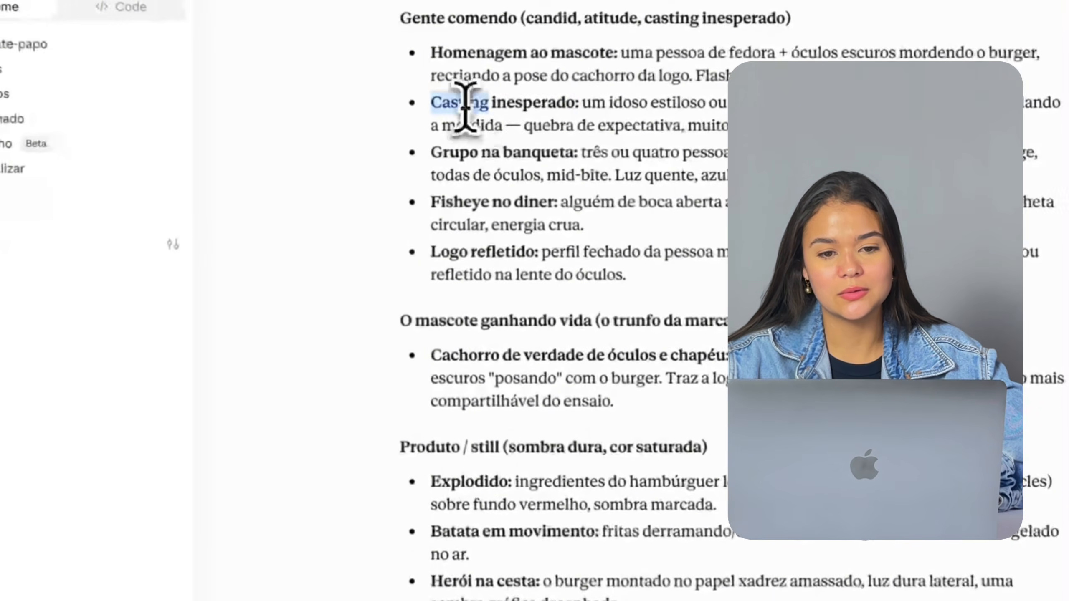
key("super+c")
left_click(439, 552)
scroll(529, 403, "up", 2)
key("super+v")
key("shift+Return")
Add the copied titles "Grupo na banqueta", "Fisheye no diner" and "Cachorro de verdade de óculos e chapéu" to the message list.
left_click_drag(432, 257, 575, 258)
left_click(547, 560)
key("super+v")
left_click_drag(436, 176, 560, 177)
left_click(555, 528)
key("super+v")
scroll(493, 78, "down", 5)
left_click_drag(437, 70, 731, 71)
key("super+v")
Add the product ideas "Explodido" and "Batata em movimento" to the message list.
scroll(453, 162, "down", 4)
left_click_drag(427, 127, 504, 126)
left_click(584, 508)
key("shift+Return")
key("super+v")
left_click_drag(428, 176, 591, 177)
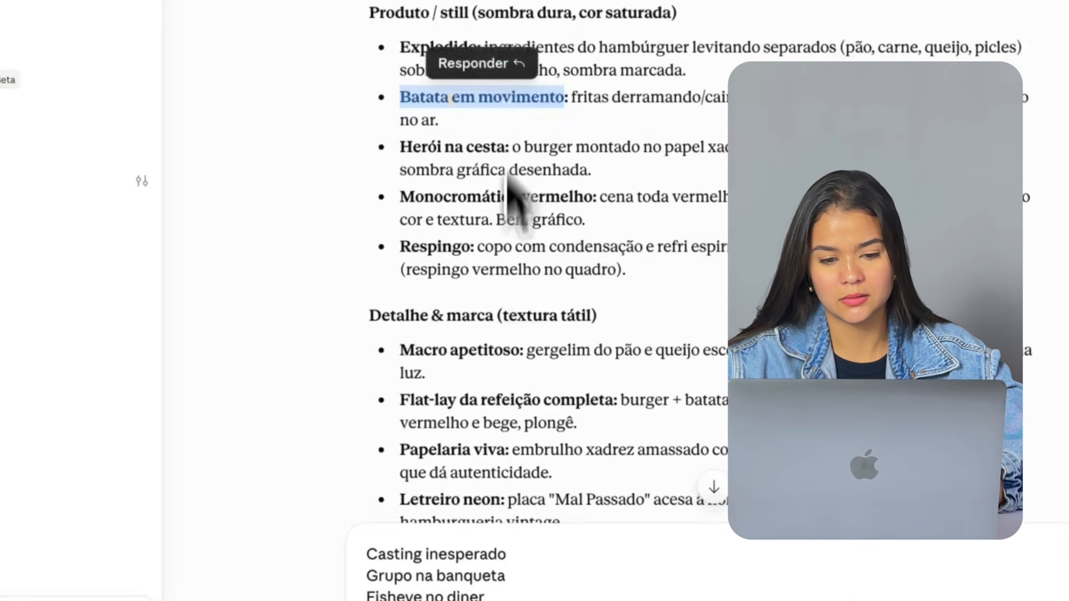
left_click(547, 505)
key("super+v")
Add the copied titles "Herói na cesta" and "Macro apetitoso" to the message list.
left_click_drag(420, 152, 495, 152)
key("super+c")
scroll(500, 143, "down", 5)
left_click(478, 560)
key("shift+Return")
key("super+v")
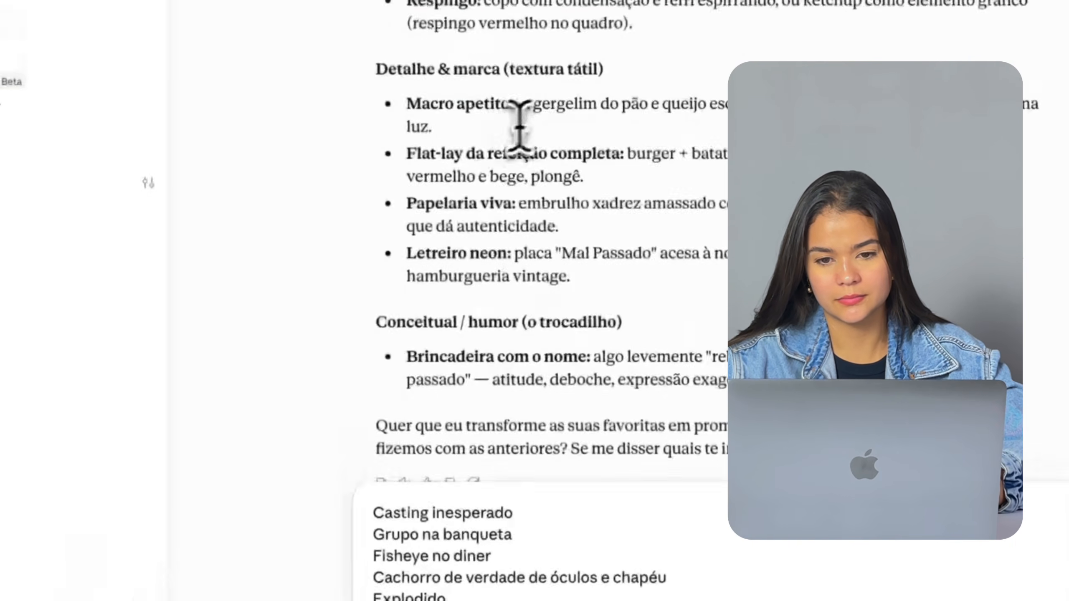
left_click_drag(415, 9, 532, 8)
left_click(496, 554)
key("super+v")
Add "Flat-lay da refeição completa" to the list, send it to Claude and look through the resulting prompts.
left_click_drag(415, 58, 627, 58)
left_click(547, 555)
key("shift+Return")
key("super+v")
key("Return")
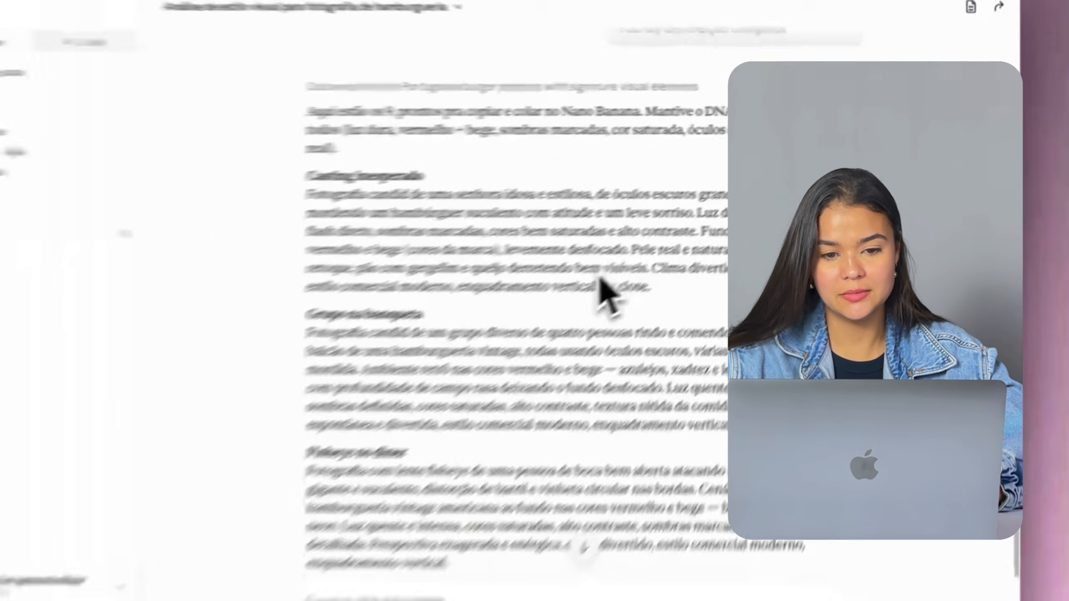
scroll(652, 263, "down", 6)
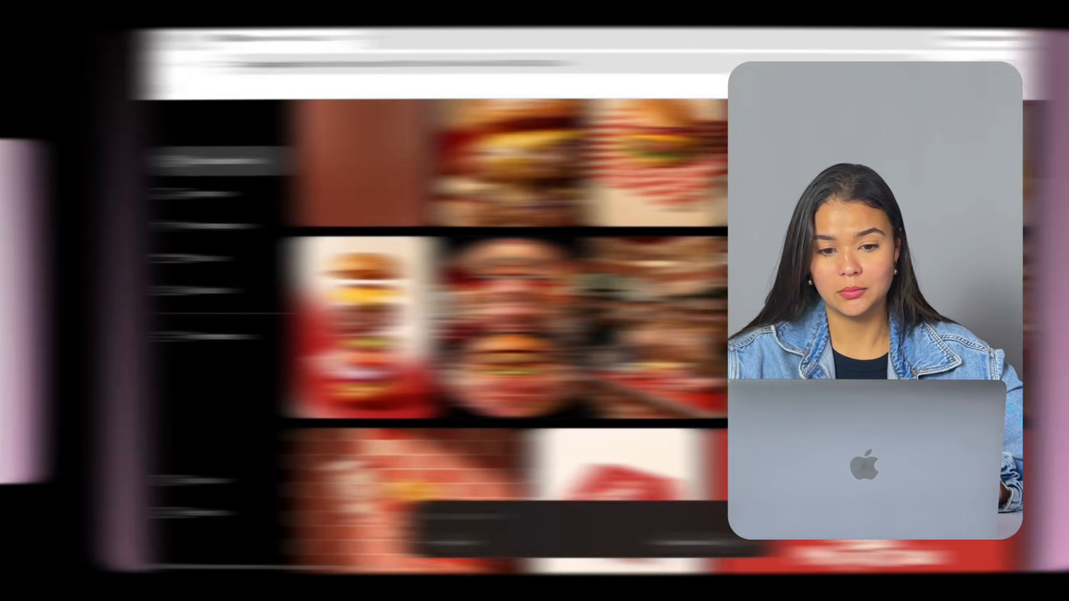
View the generated flat-lay and macro burger images in Google Flow and compare them with Claude's corresponding prompts.
scroll(566, 345, "up", 1)
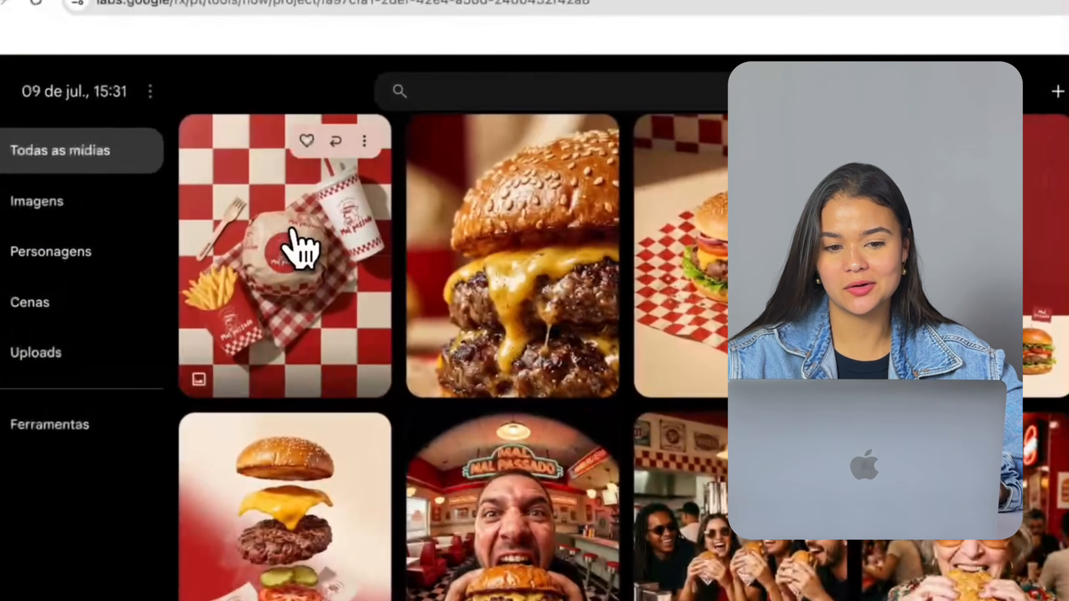
left_click(293, 231)
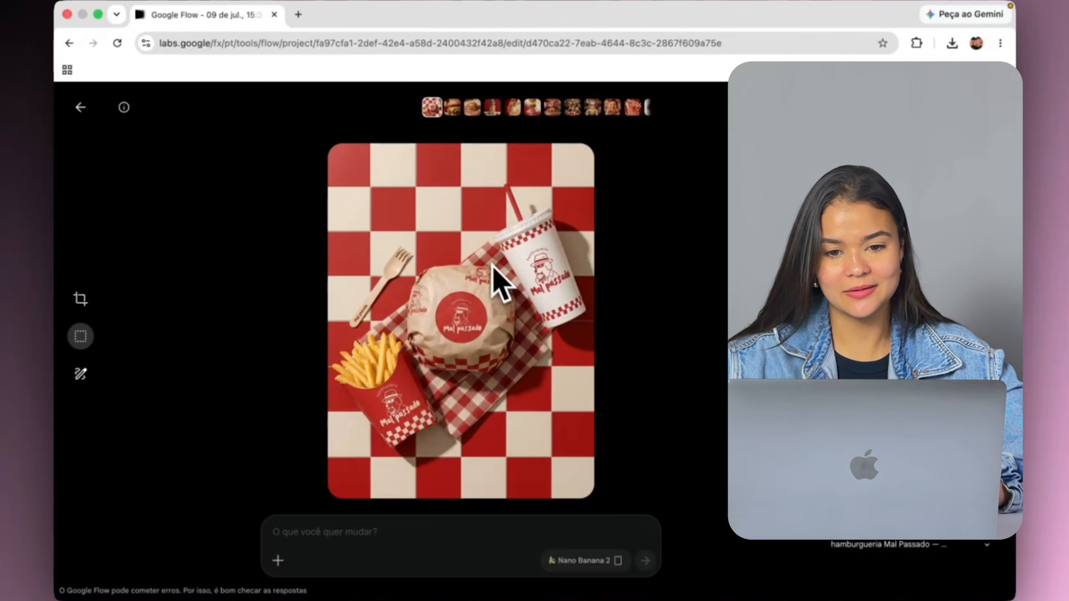
left_click(452, 107)
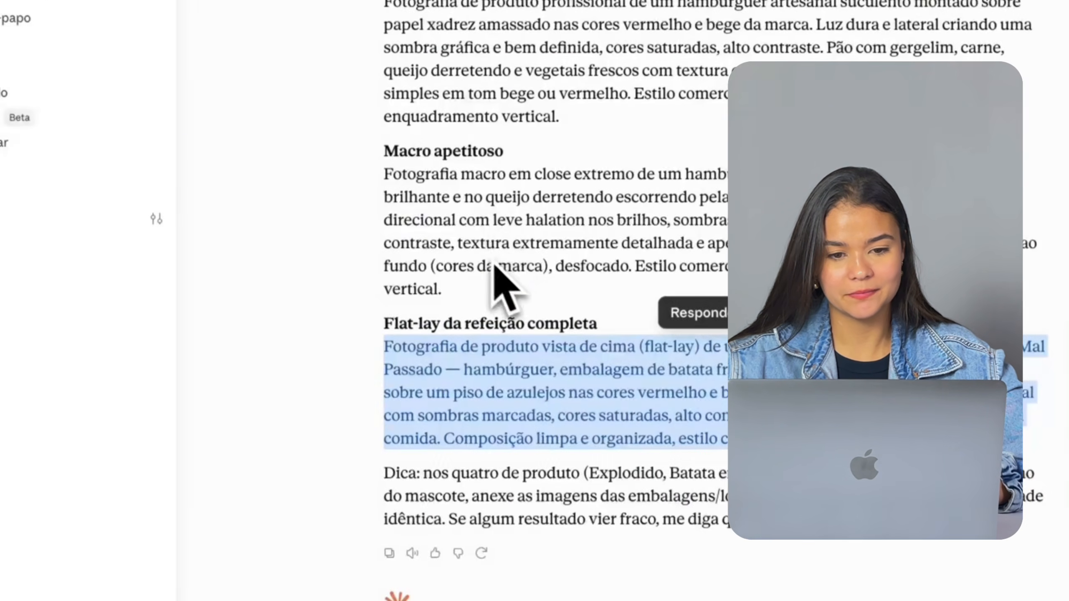
left_click(477, 242)
double_click(478, 243)
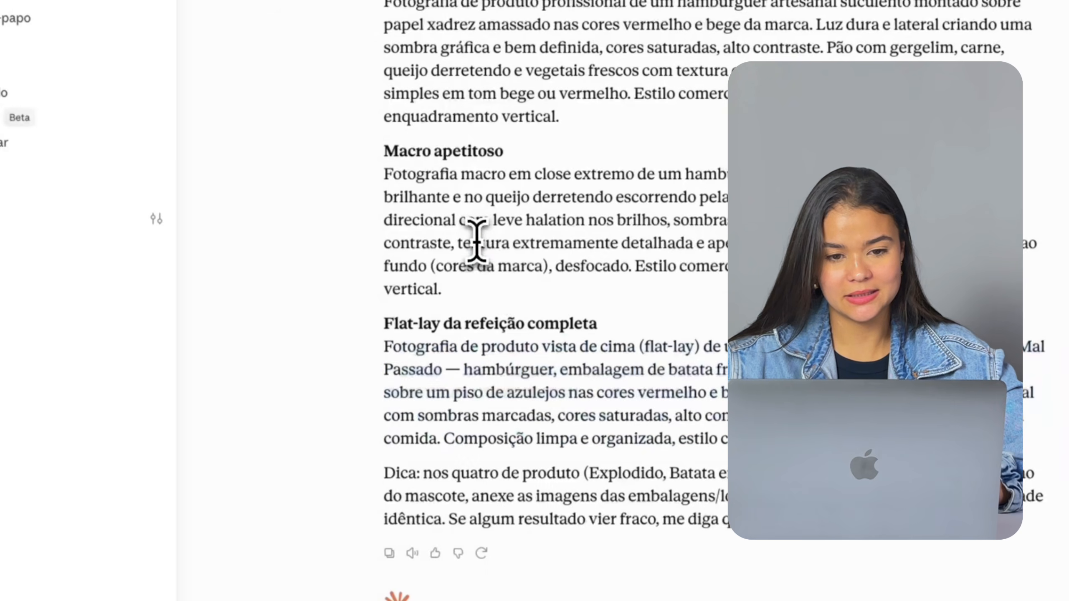
triple_click(476, 242)
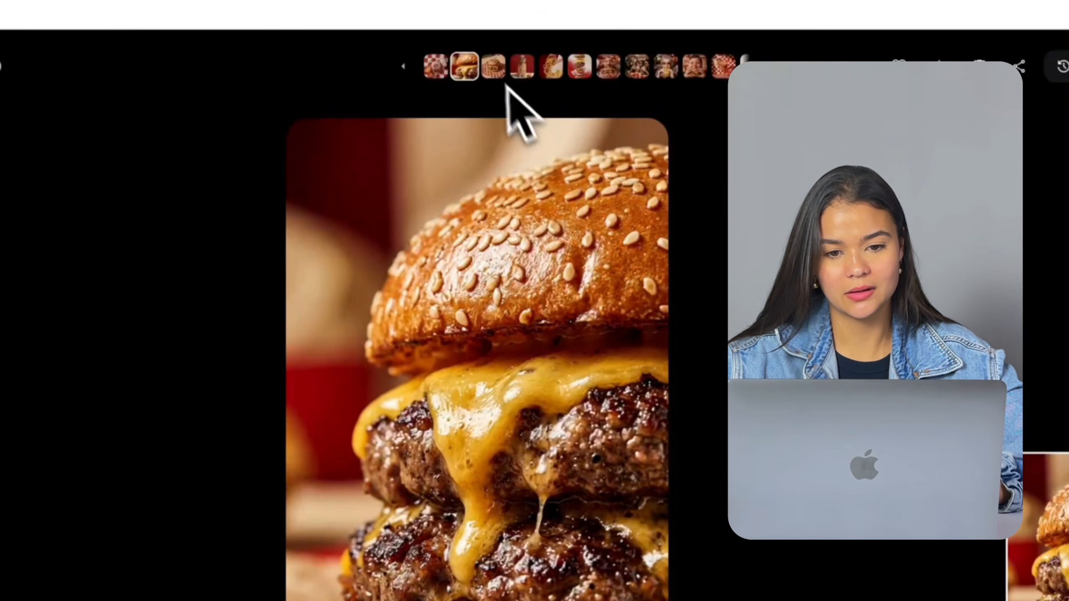
View the generated images of the burger on checkered paper, the dog in a hat, the falling fries and the exploded burger.
left_click(493, 68)
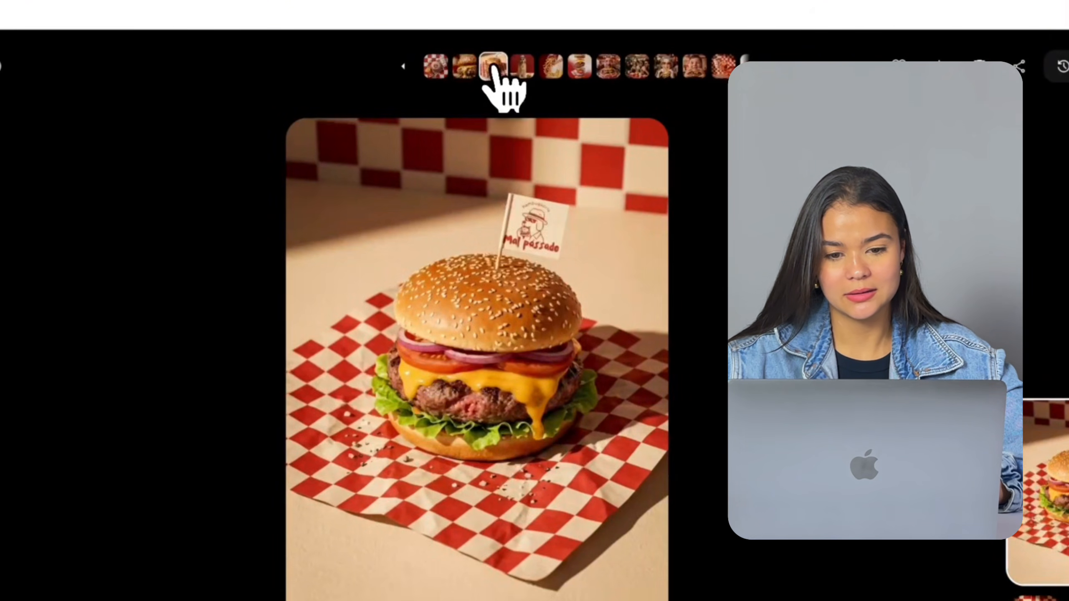
left_click(523, 71)
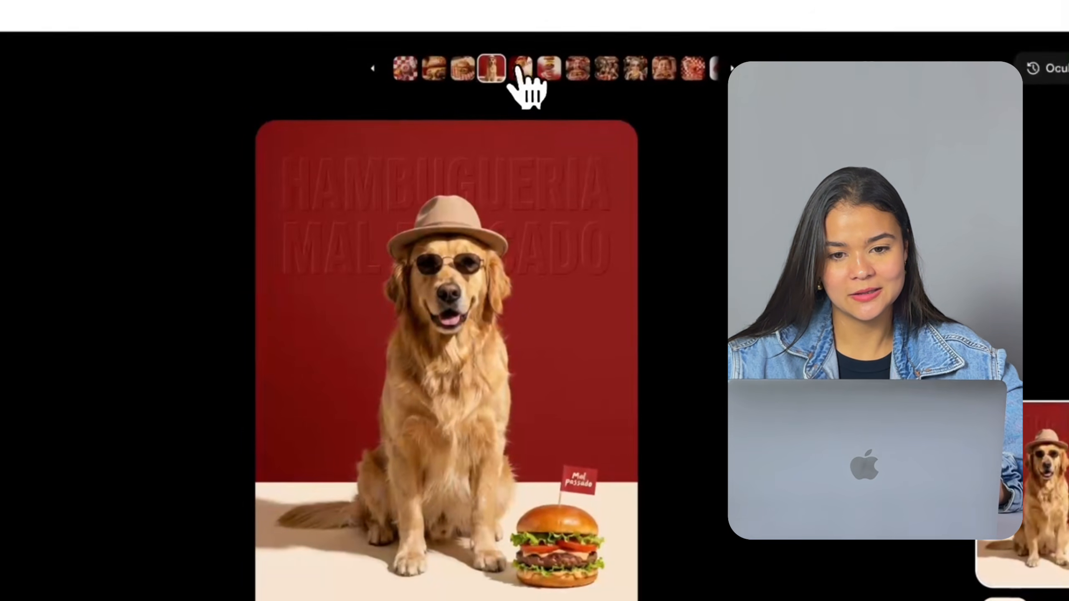
left_click(551, 64)
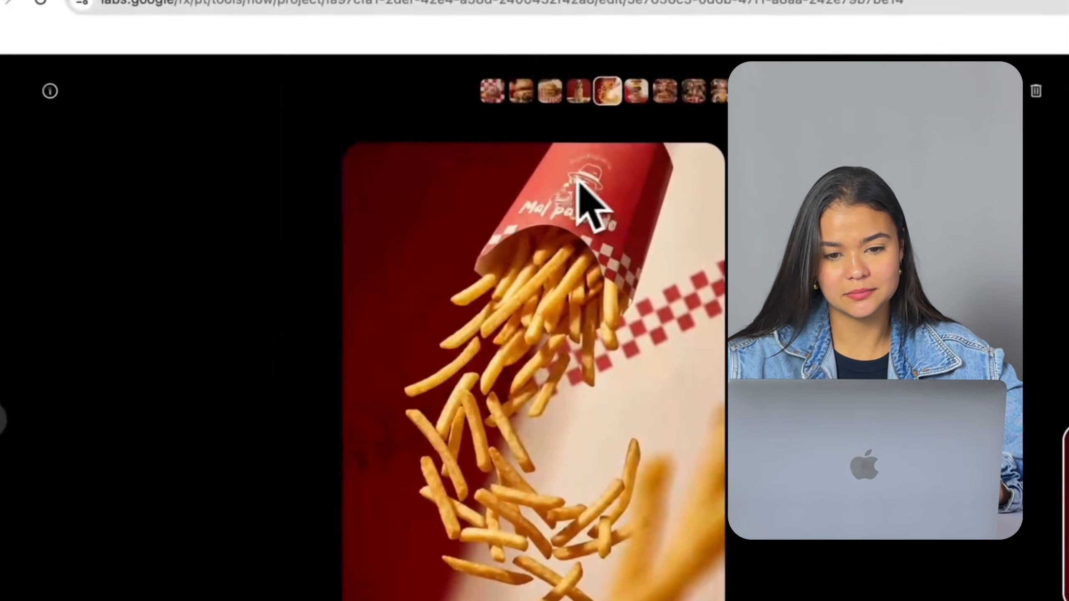
left_click(636, 99)
View the fisheye diner, group at the counter and boy with burger images, and return to the project gallery.
left_click(669, 97)
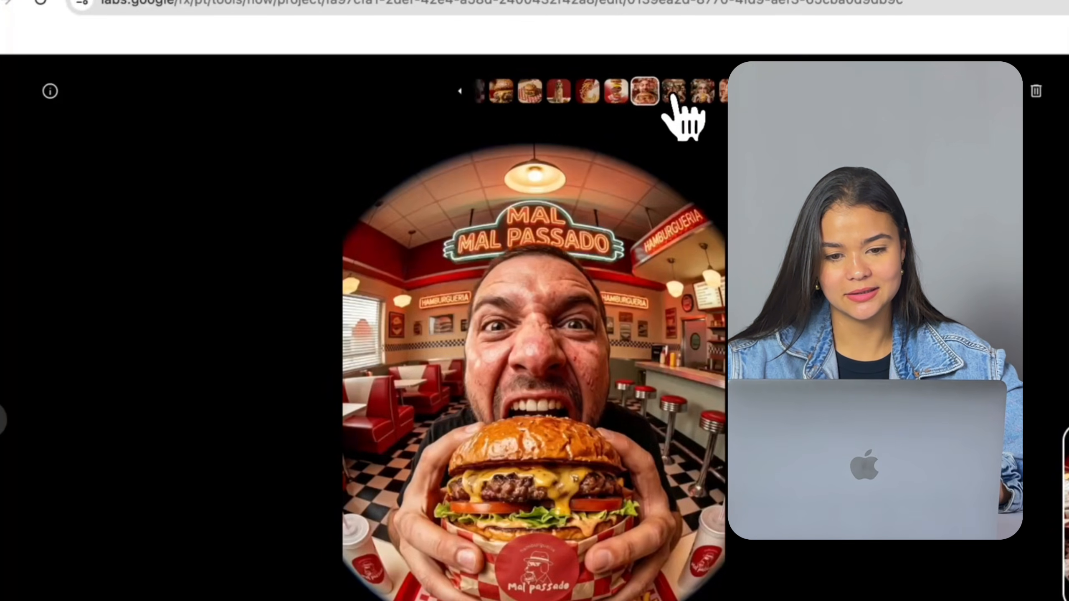
left_click(674, 96)
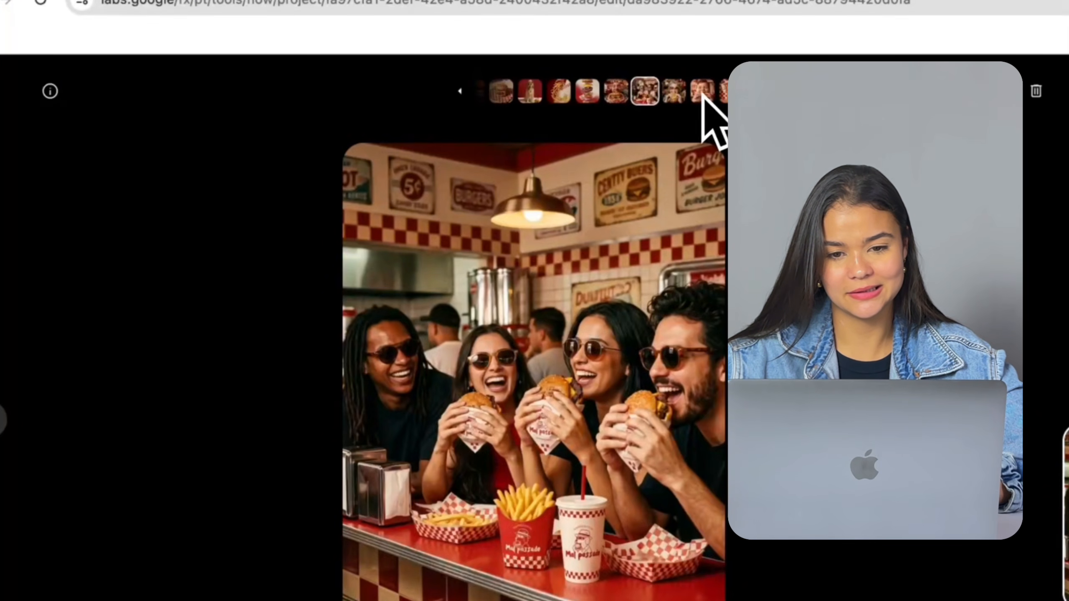
left_click(676, 95)
left_click(616, 96)
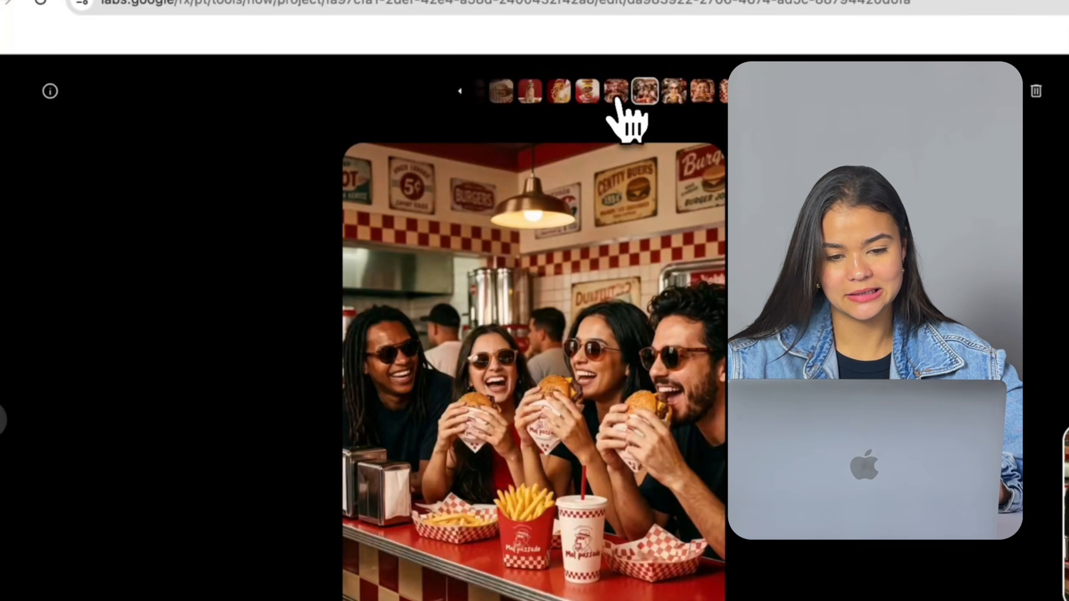
left_click(673, 96)
left_click(675, 97)
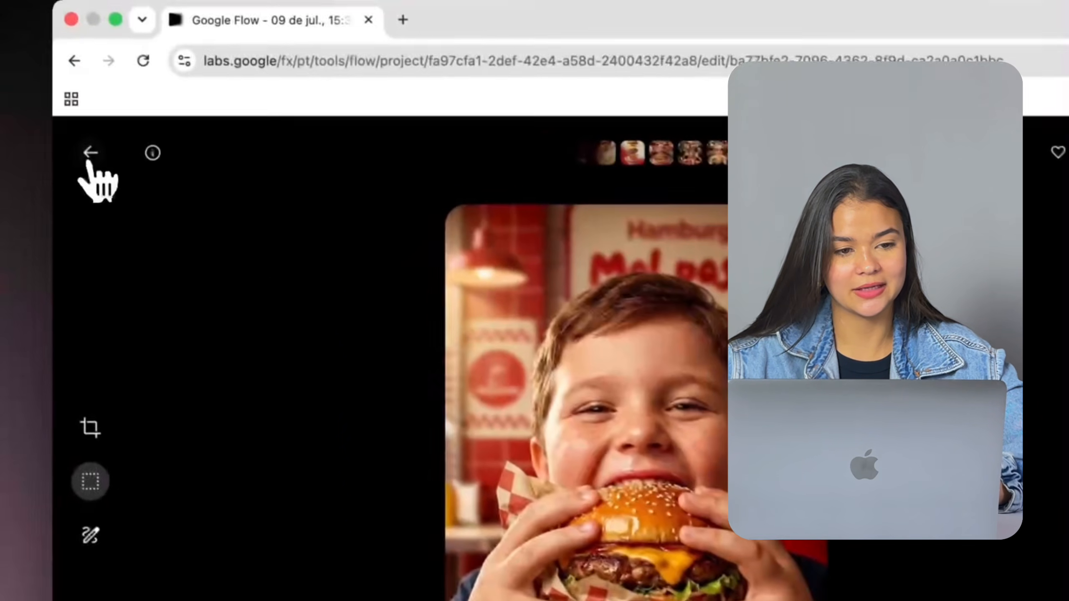
left_click(90, 154)
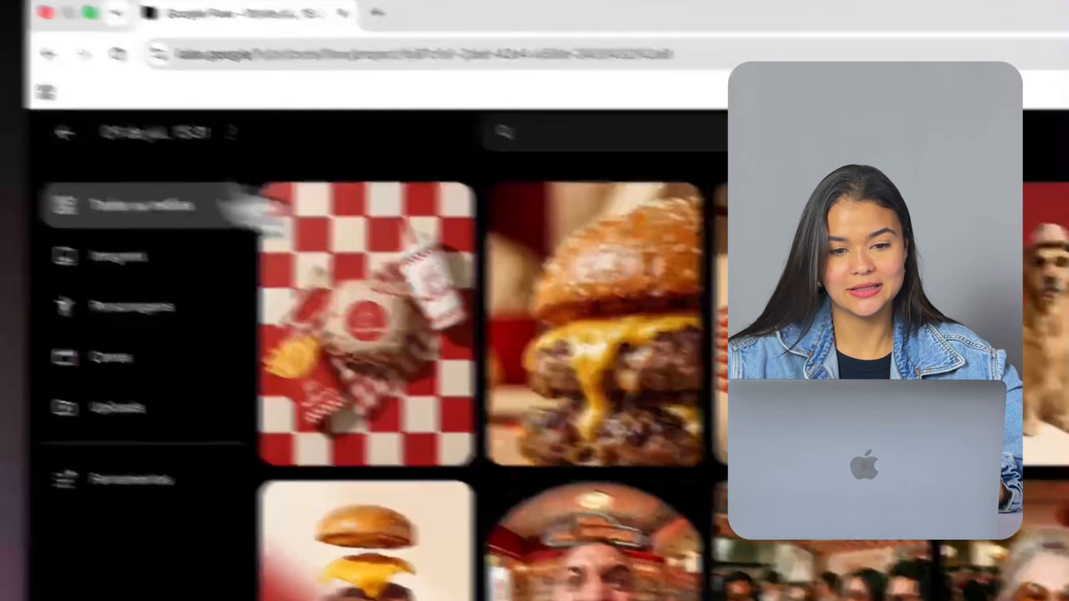